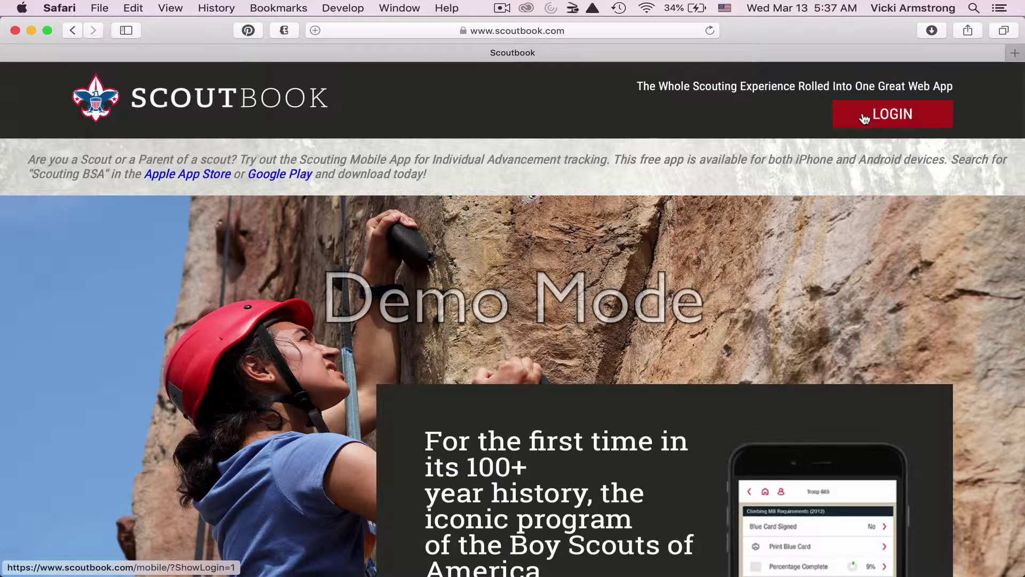
Log in to Scoutbook with the saved account e-mail and password.
left_click(864, 116)
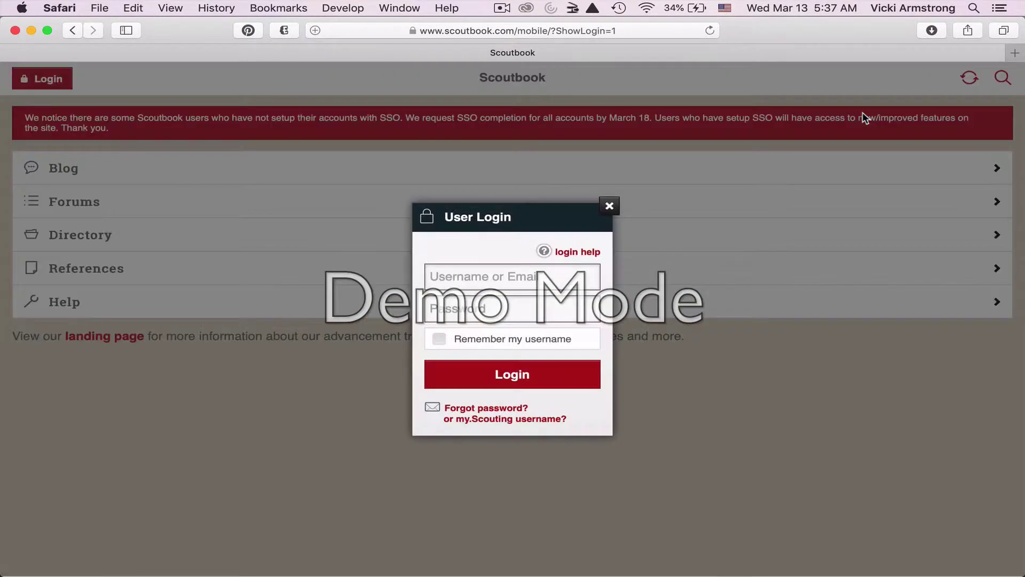
left_click(502, 274)
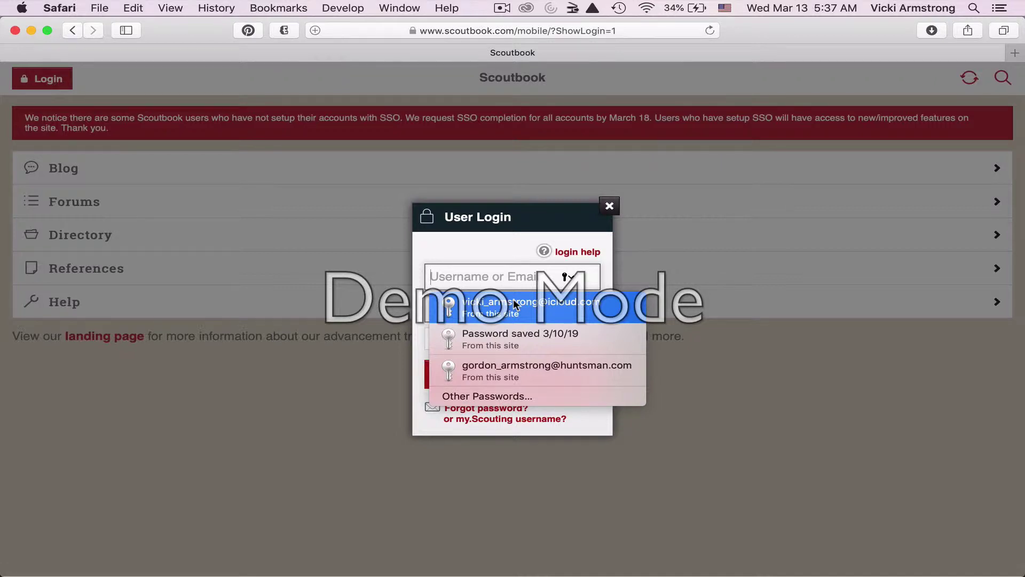
left_click(514, 301)
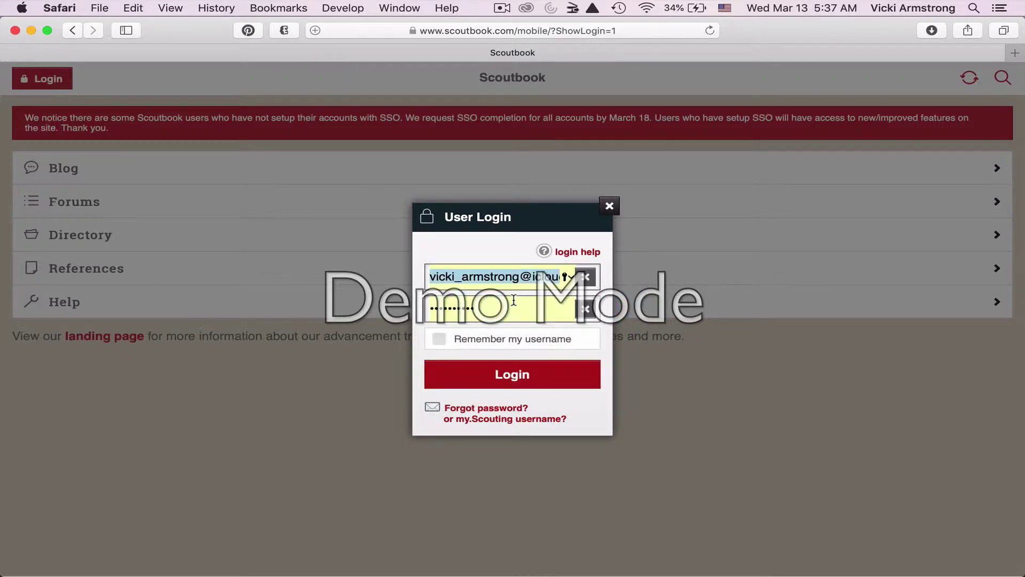
left_click(500, 377)
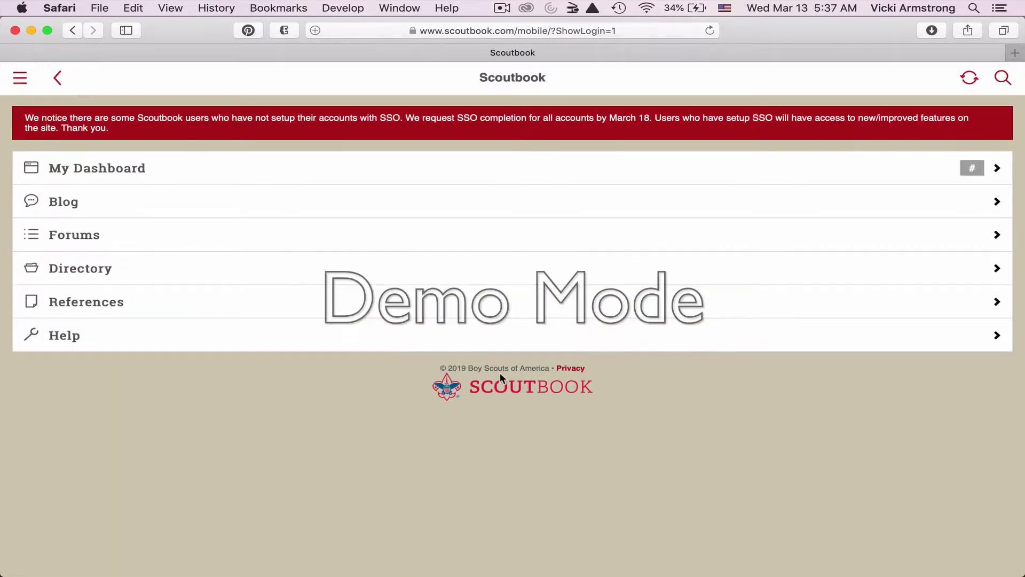
Open the dashboard and go to the Bear Den 1 page.
left_click(113, 170)
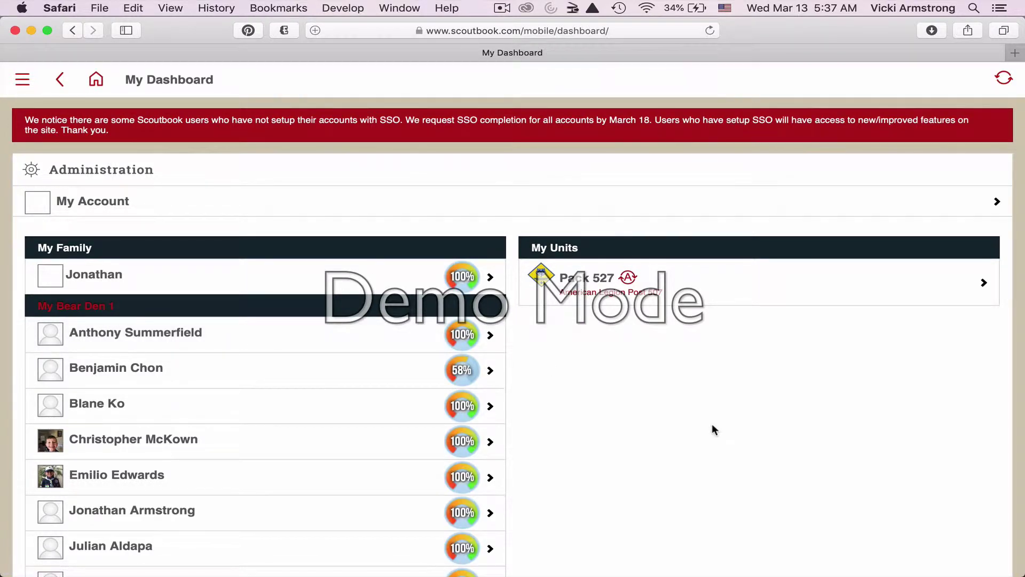
scroll(712, 426, "down", 3)
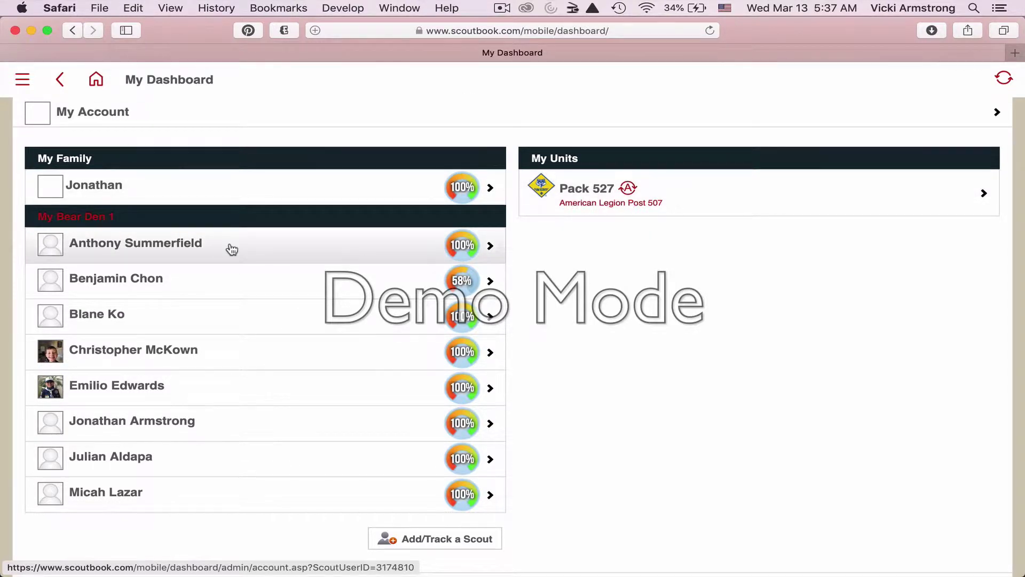
left_click(95, 221)
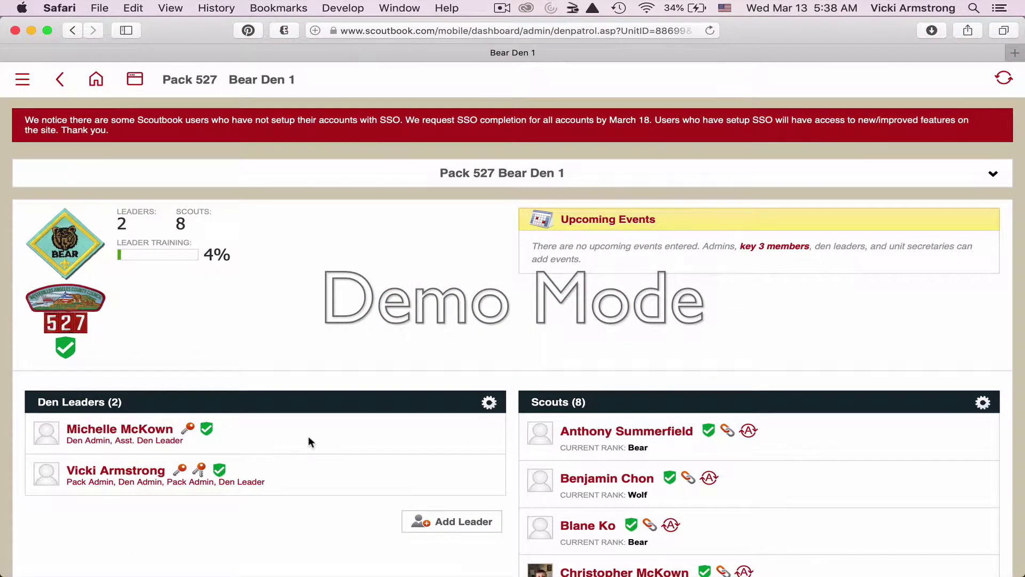
Start a Quick Entry for adventures for the den and choose the Super Science adventure.
scroll(309, 436, "down", 5)
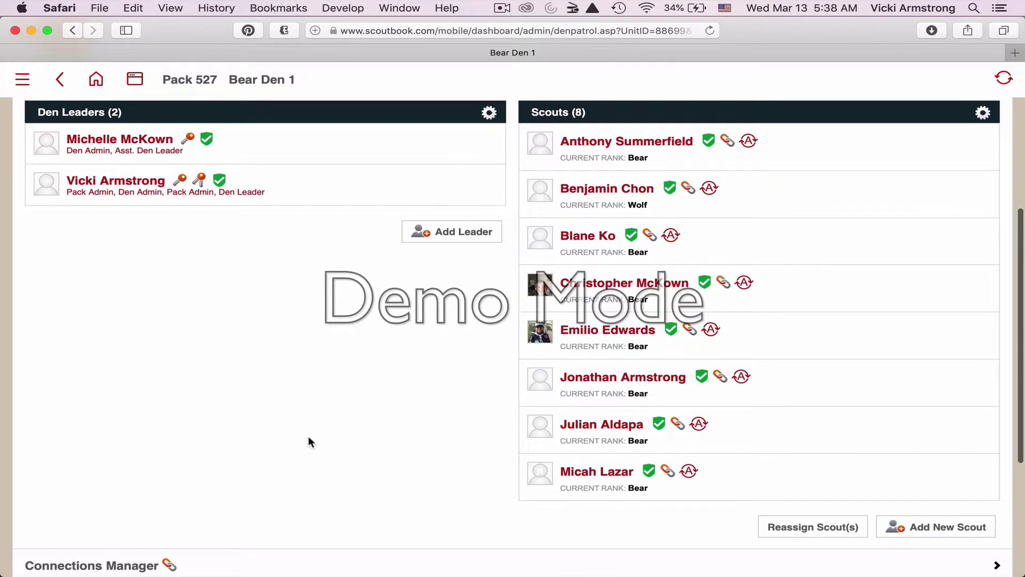
scroll(308, 437, "down", 4)
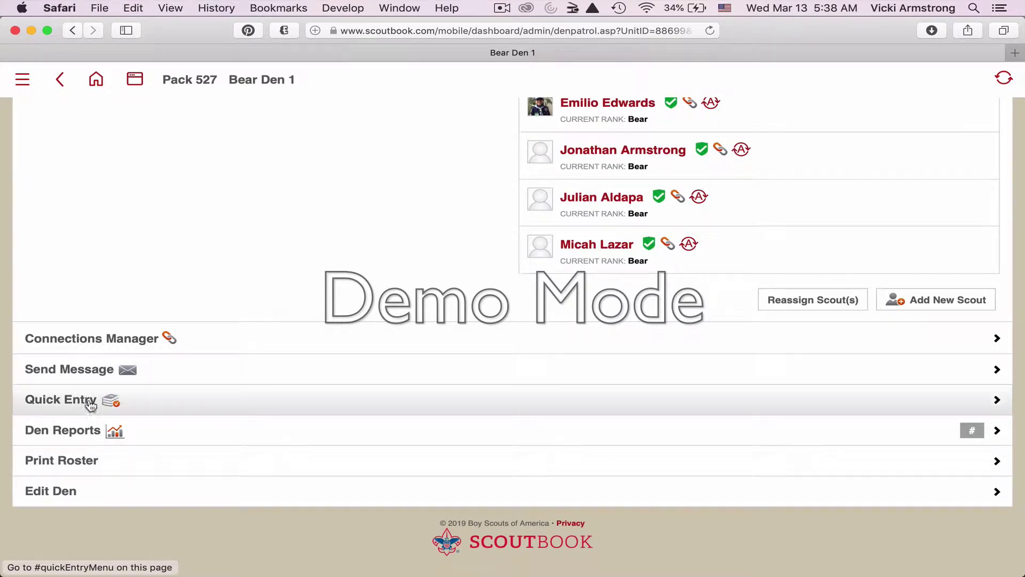
left_click(72, 409)
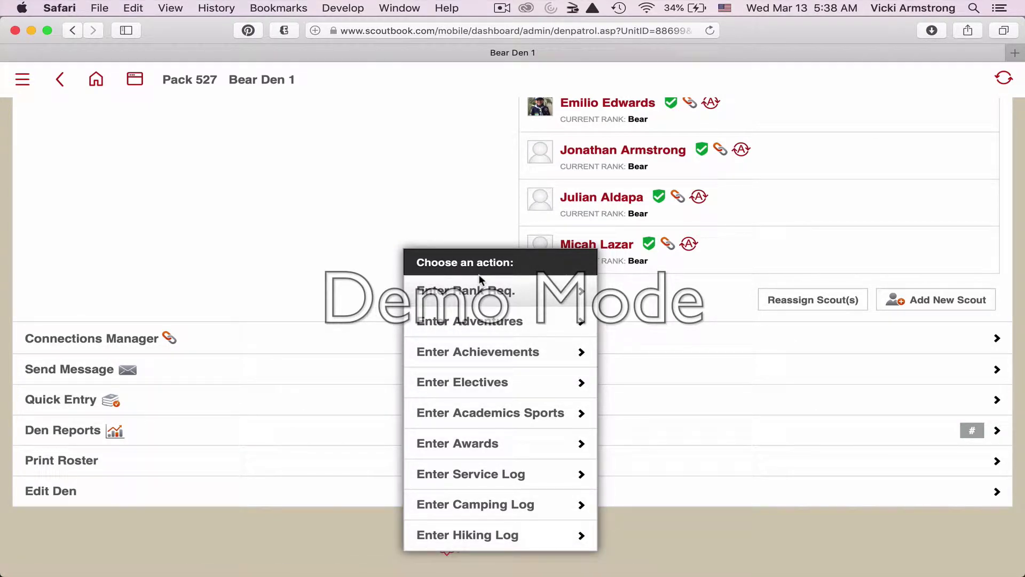
left_click(479, 332)
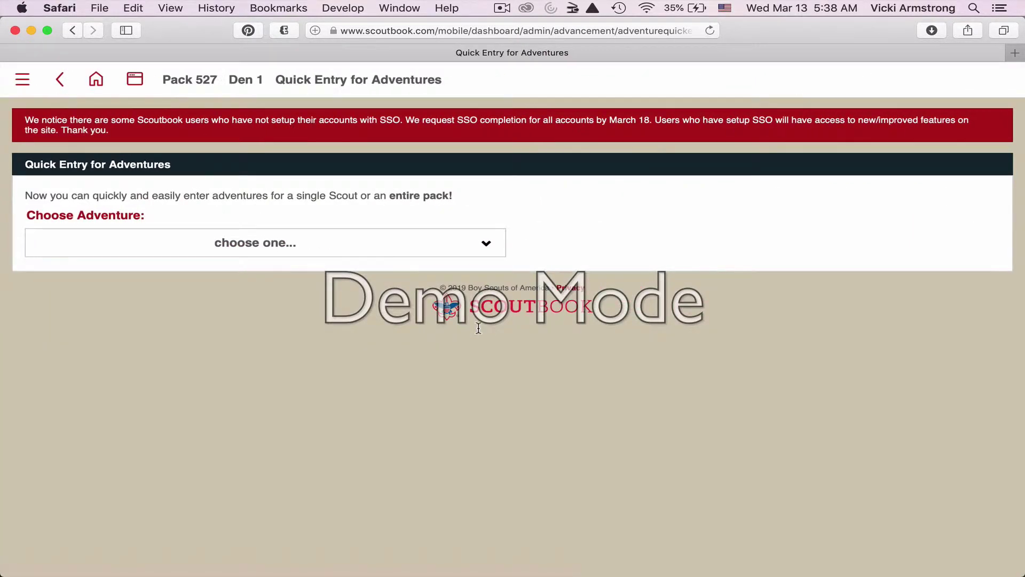
left_click(367, 251)
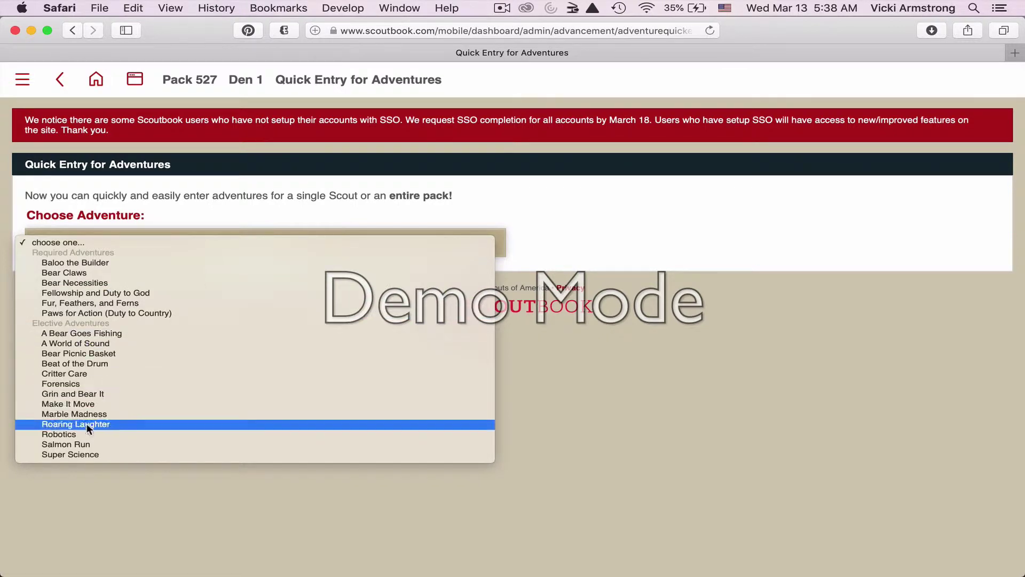
left_click(88, 457)
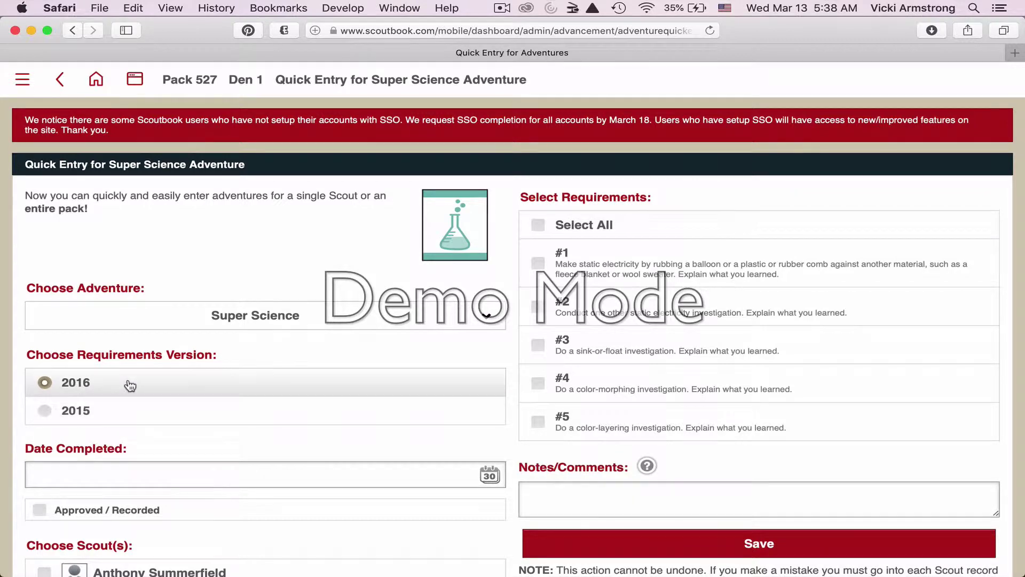
Set the completion date to 03/13/2019 and mark the Super Science entry as Approved / Recorded.
scroll(131, 385, "down", 5)
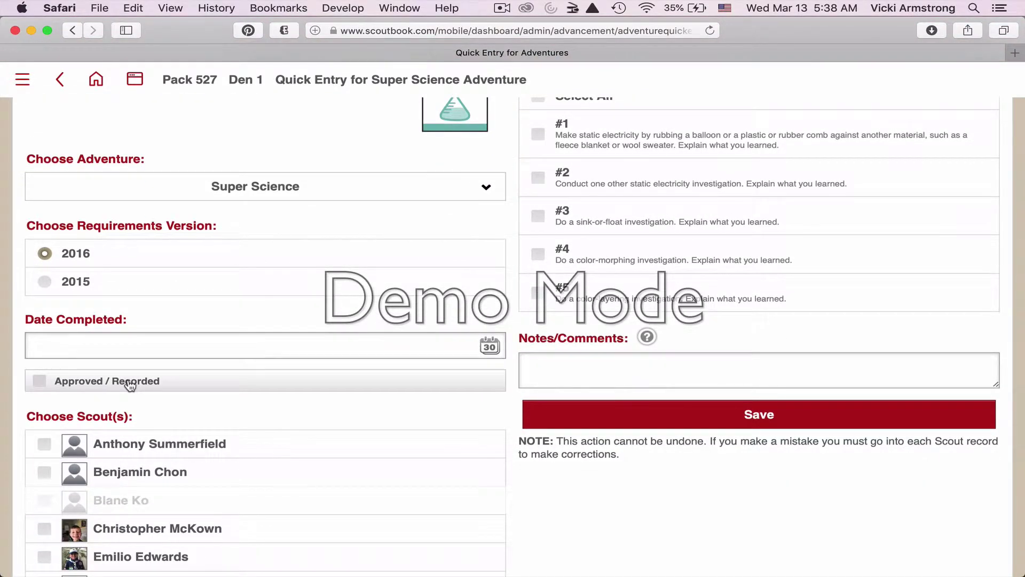
left_click(489, 348)
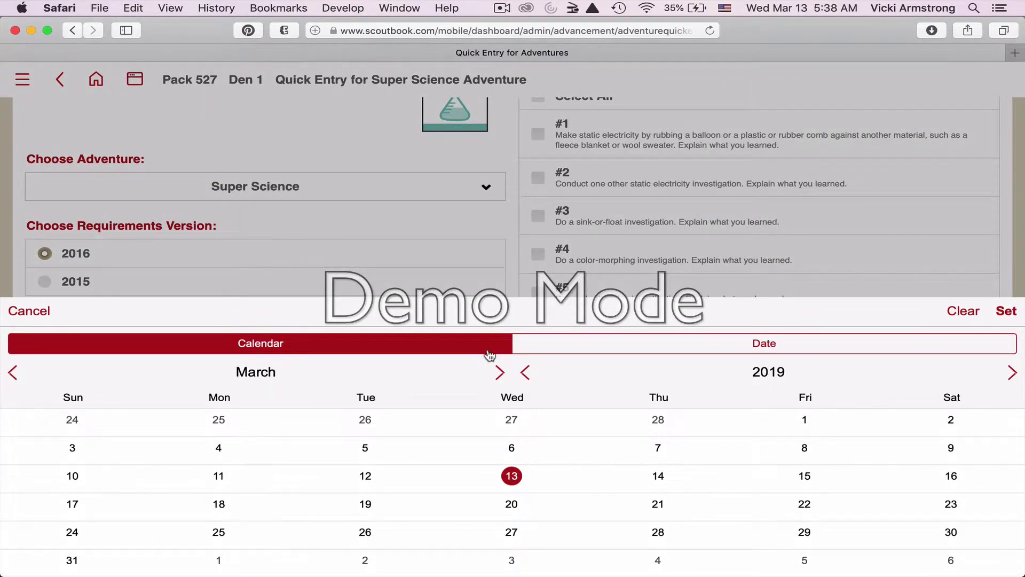
left_click(511, 477)
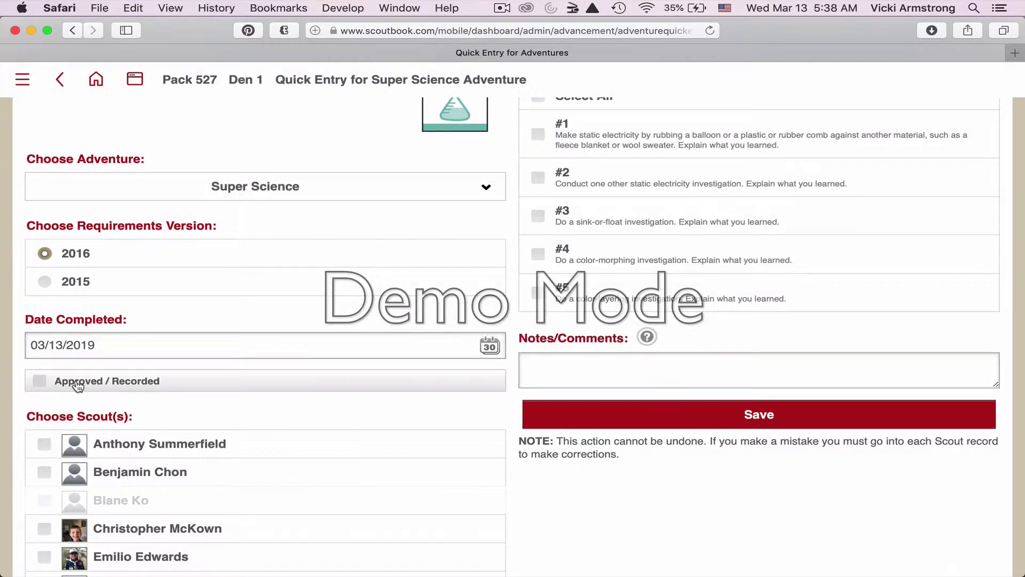
left_click(41, 381)
Select the fourth, fifth and seventh Scouts in the list for the Super Science entry.
scroll(304, 474, "down", 3)
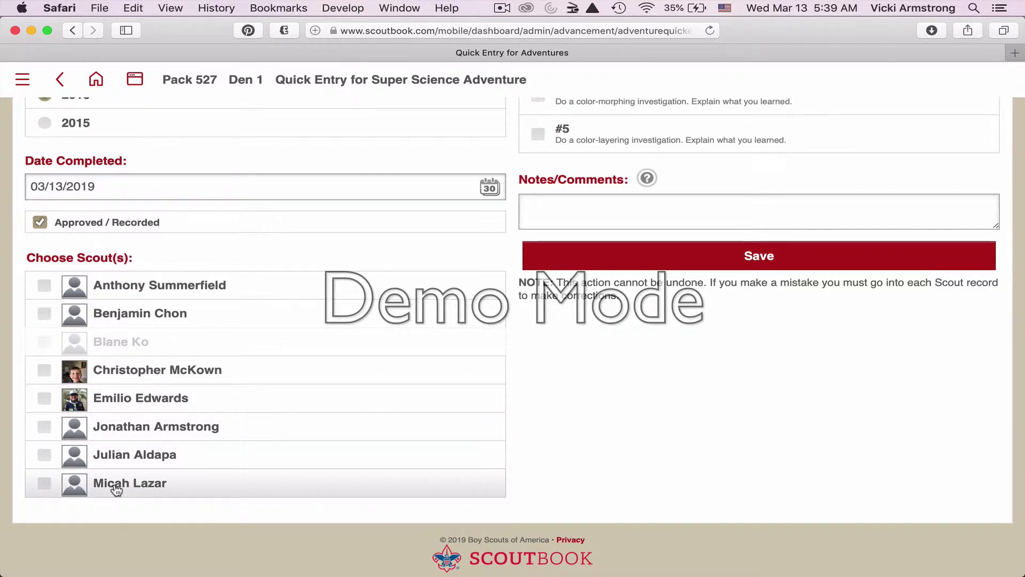
left_click(44, 455)
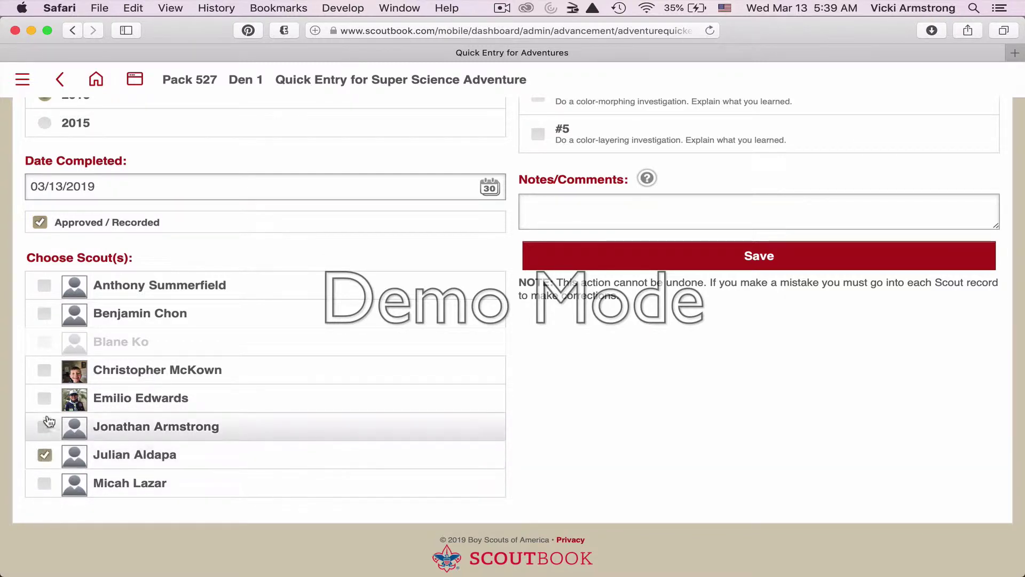
left_click(44, 377)
left_click(44, 398)
Try selecting all Super Science requirements, clear them, and mark only requirement #5, the color-layering investigation.
scroll(351, 325, "up", 5)
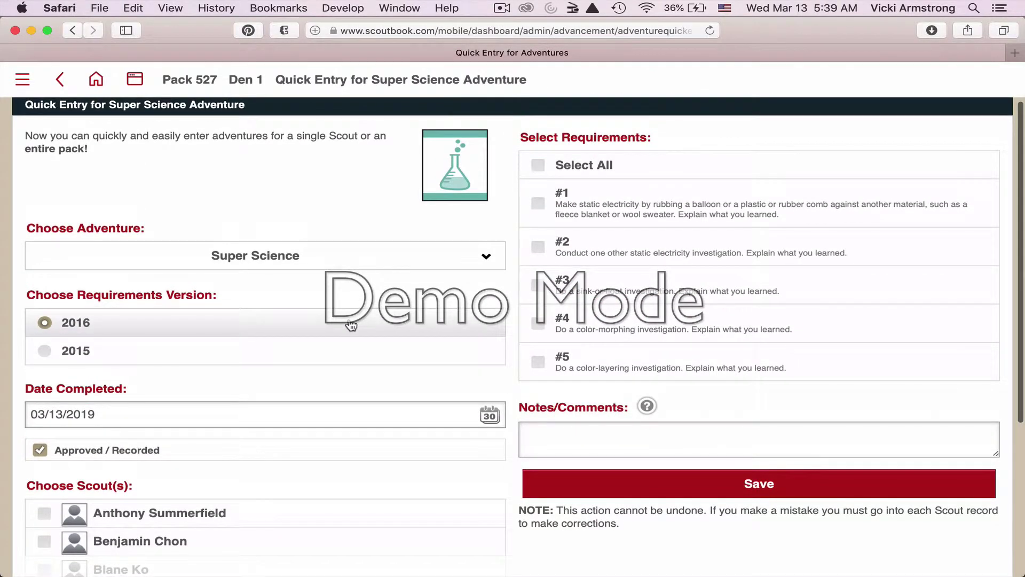
left_click(555, 166)
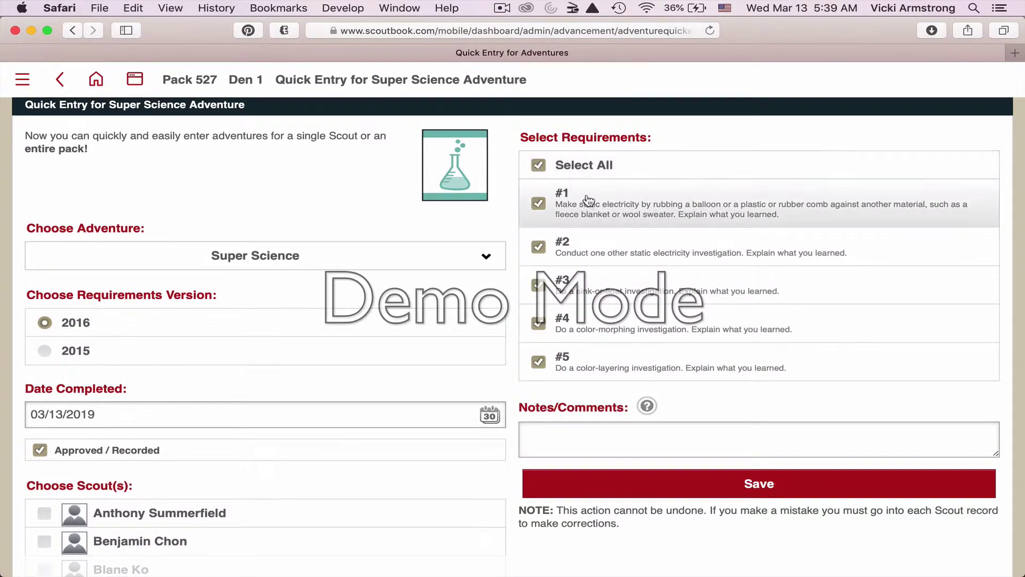
left_click(541, 165)
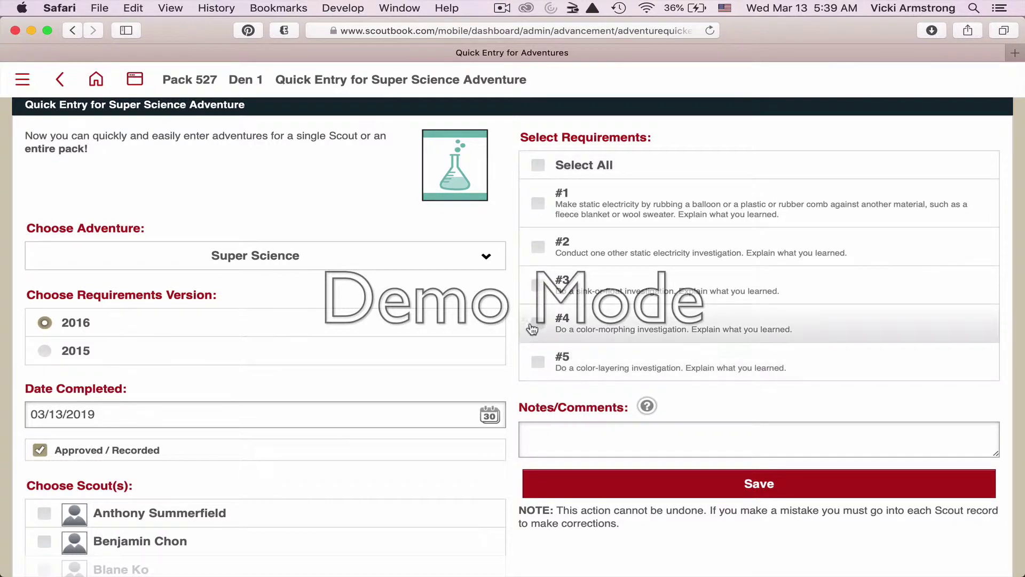
left_click(540, 363)
scroll(507, 491, "down", 3)
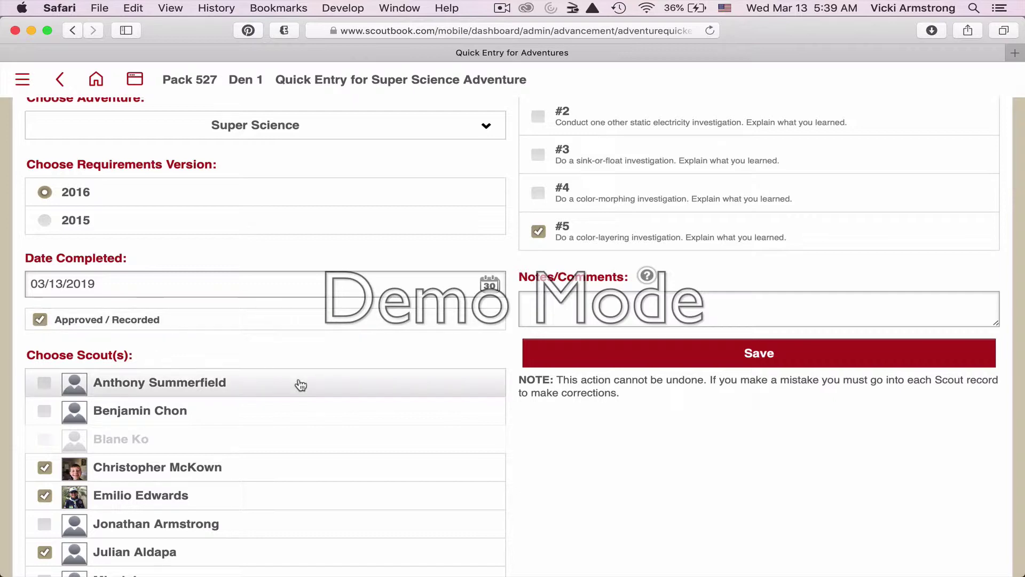
Leave the Super Science quick entry without saving and return to the Bear Den 1 page.
scroll(301, 384, "up", 3)
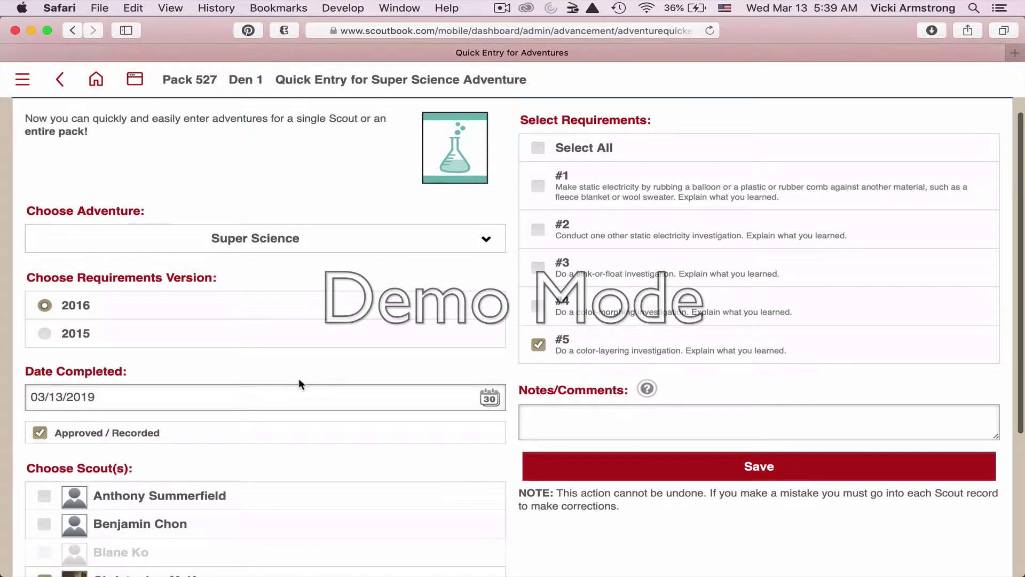
scroll(299, 379, "up", 1)
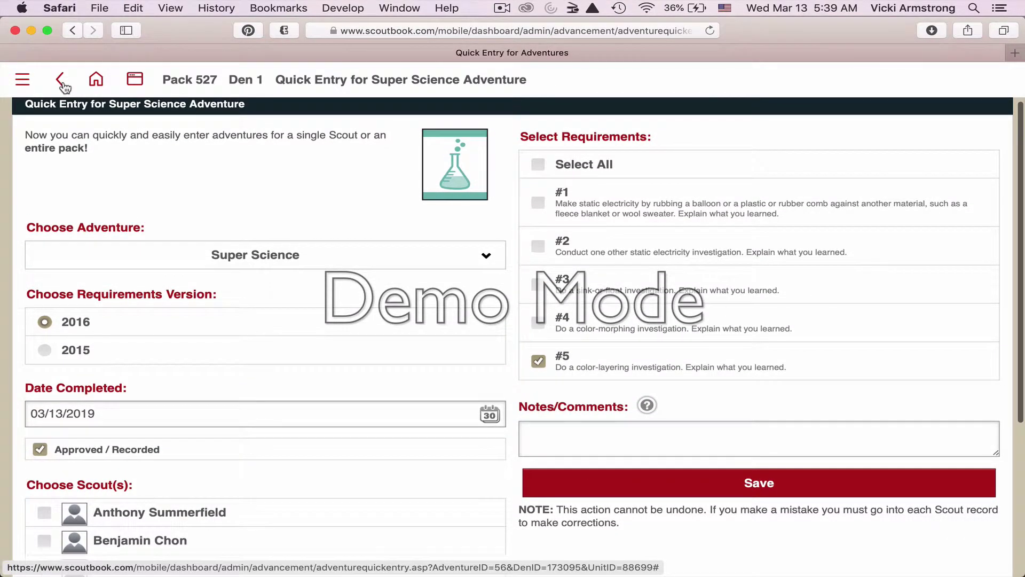
left_click(61, 82)
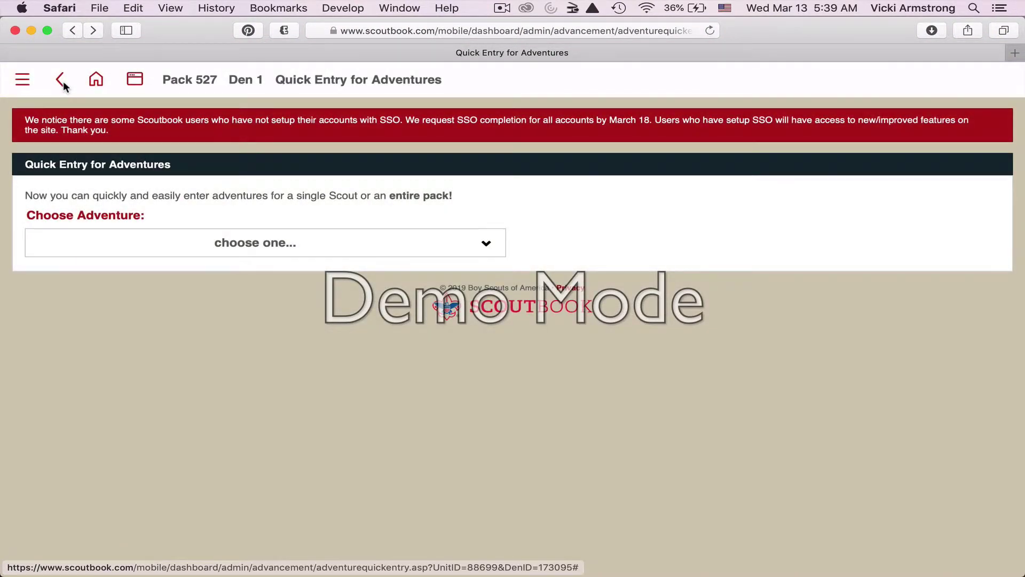
left_click(62, 81)
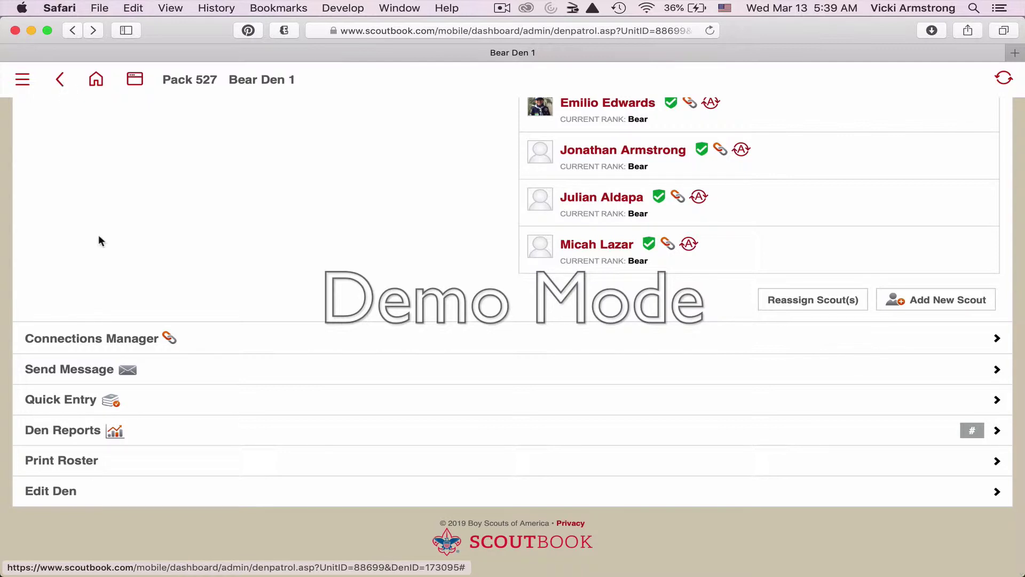
View the den's Needs Approval Report and return to the Bear Den 1 page.
left_click(55, 435)
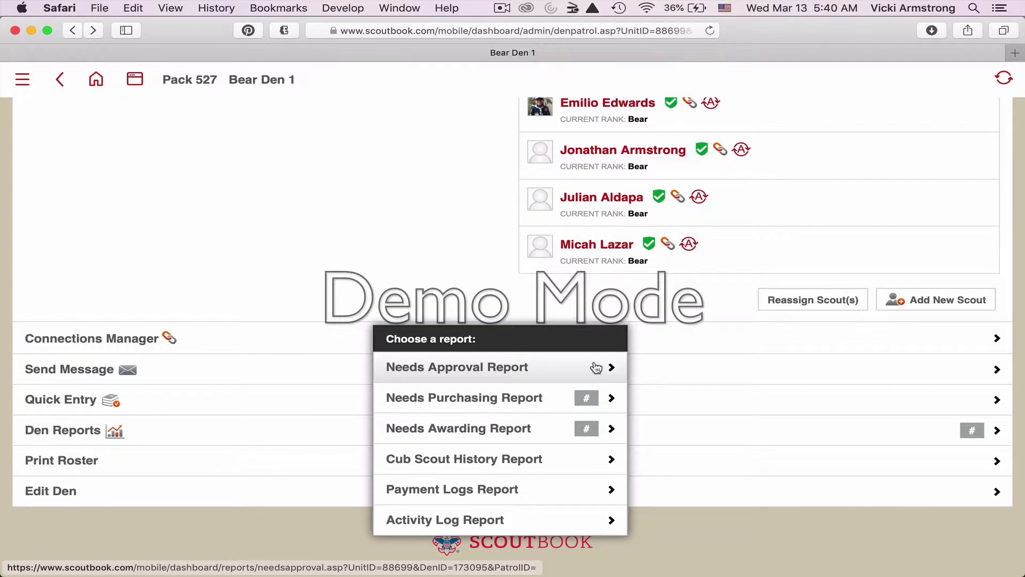
left_click(518, 369)
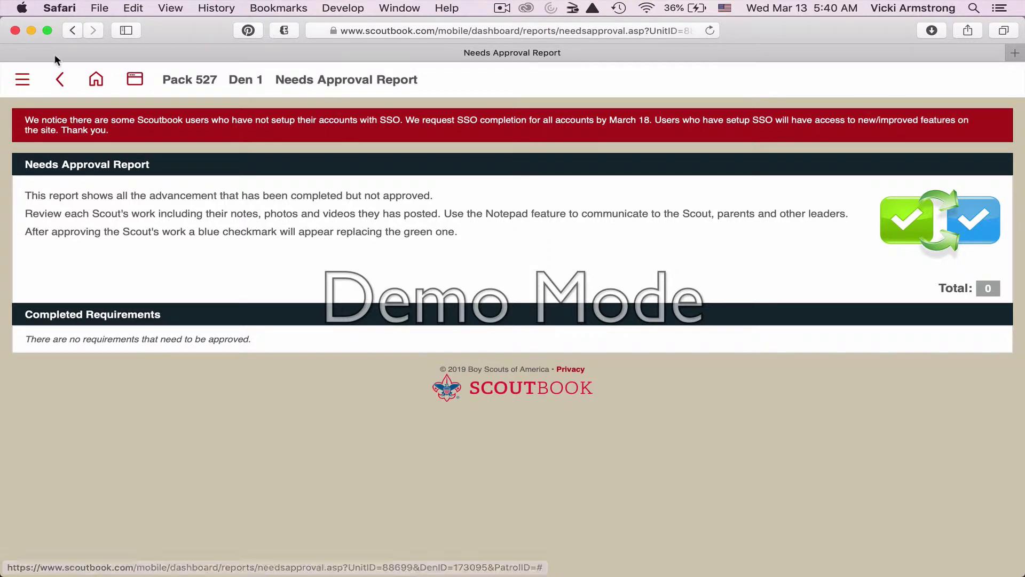
left_click(60, 81)
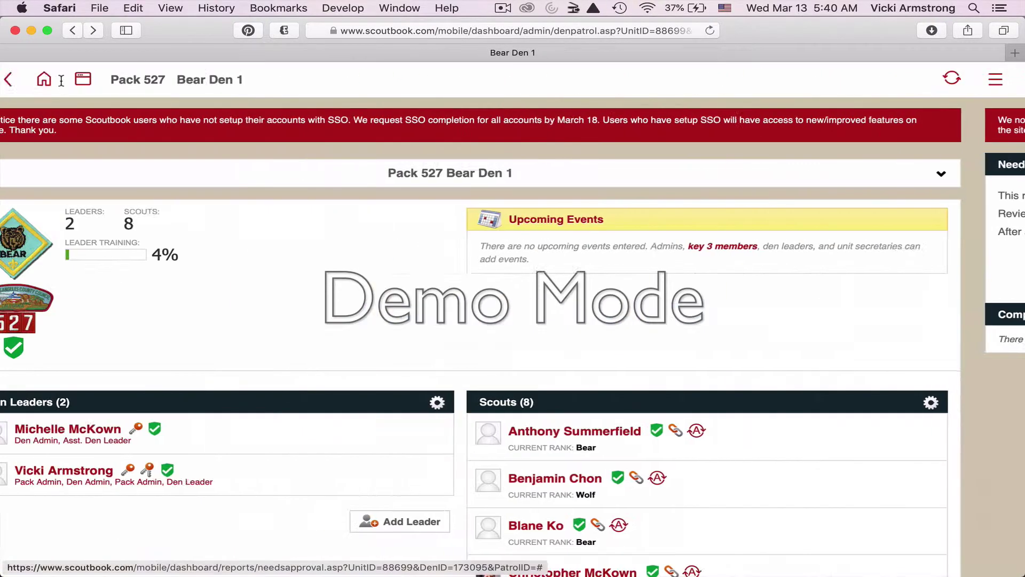
Open the den's Needs Purchasing Report from the Bear Den 1 reports.
scroll(588, 334, "down", 10)
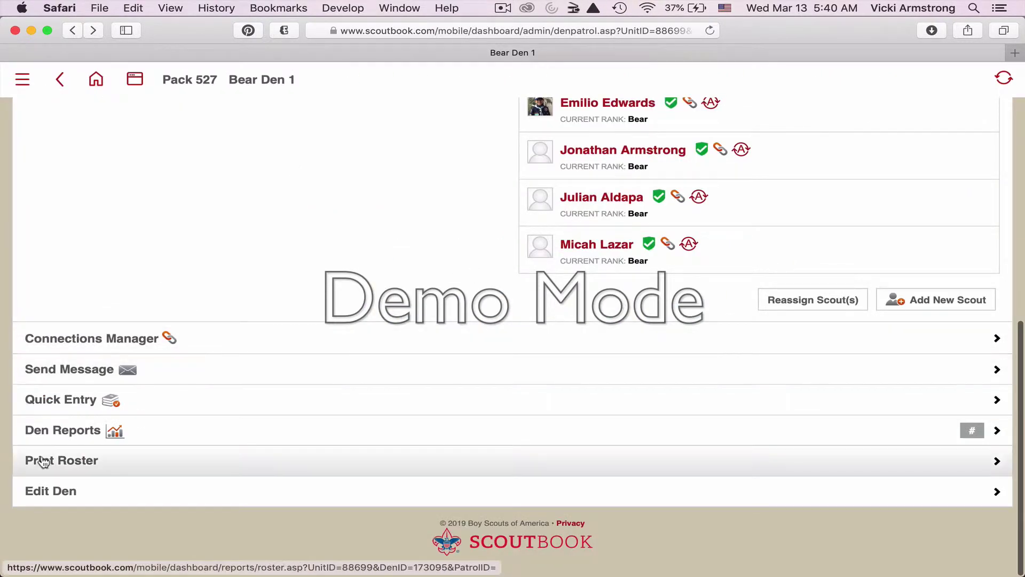
left_click(55, 432)
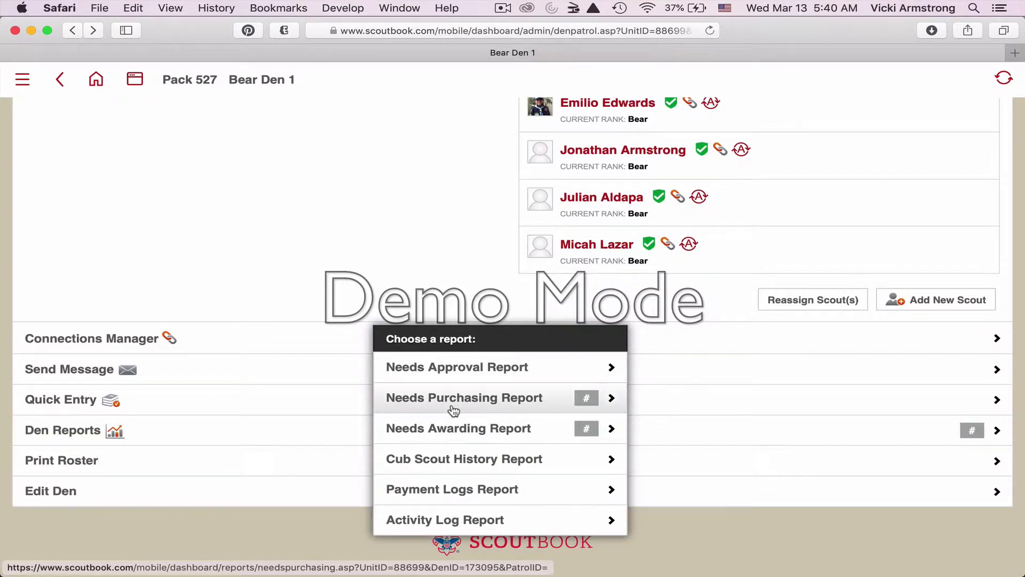
left_click(453, 410)
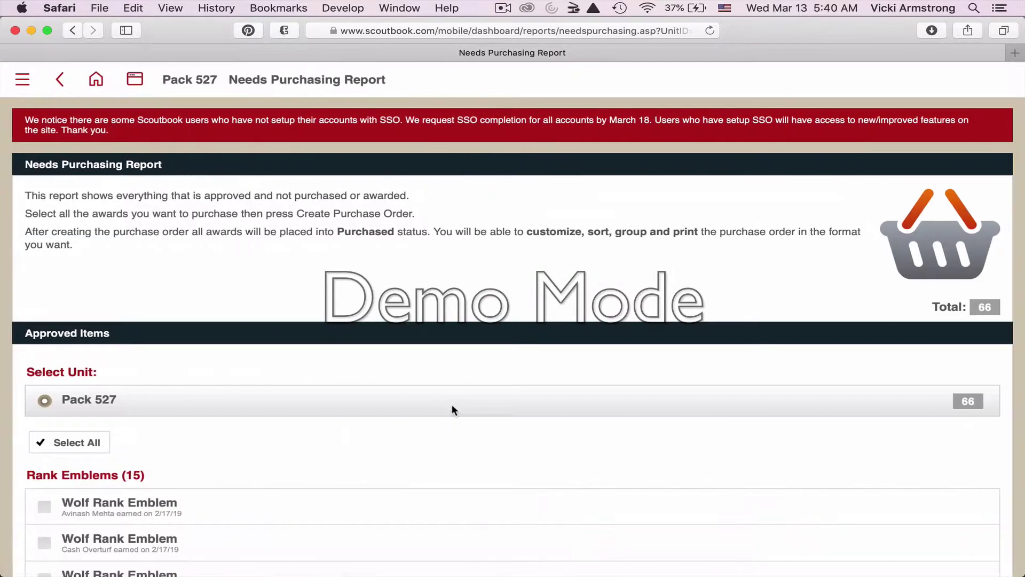
Select only the five Forensics Adventure awards earned on 3/4/19 in the approved items list.
scroll(452, 405, "down", 4)
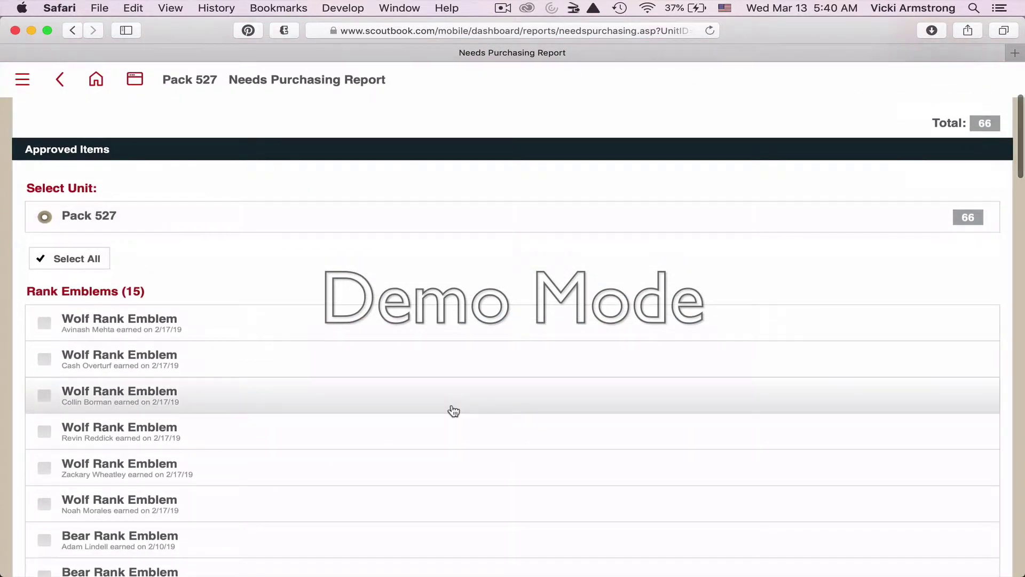
scroll(454, 410, "down", 14)
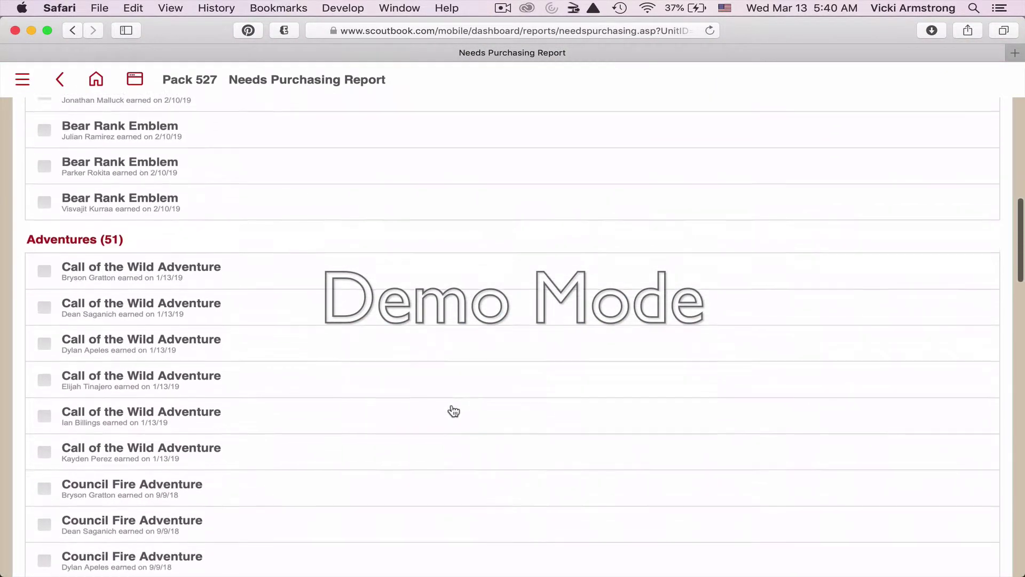
scroll(453, 410, "down", 7)
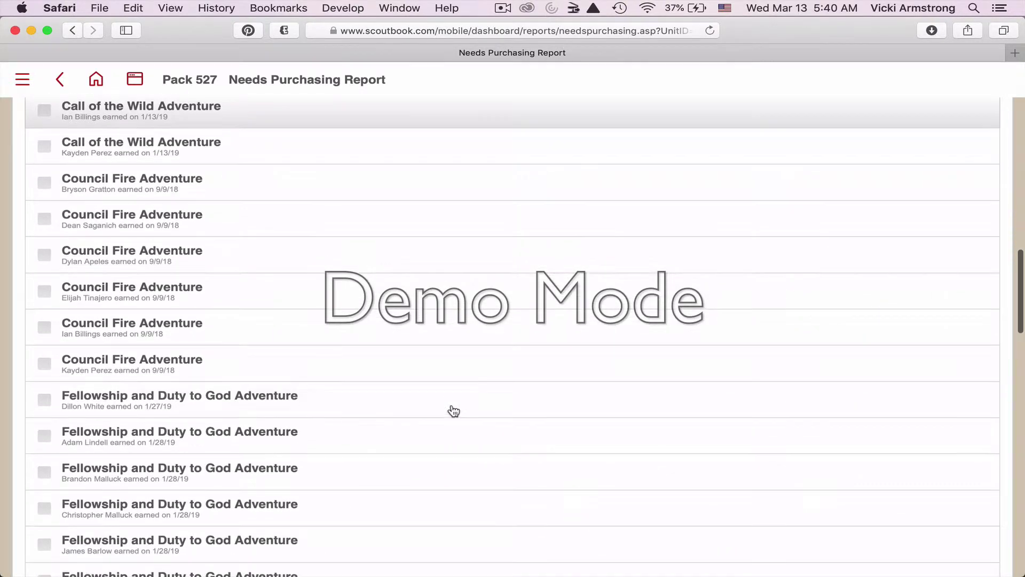
scroll(453, 410, "down", 9)
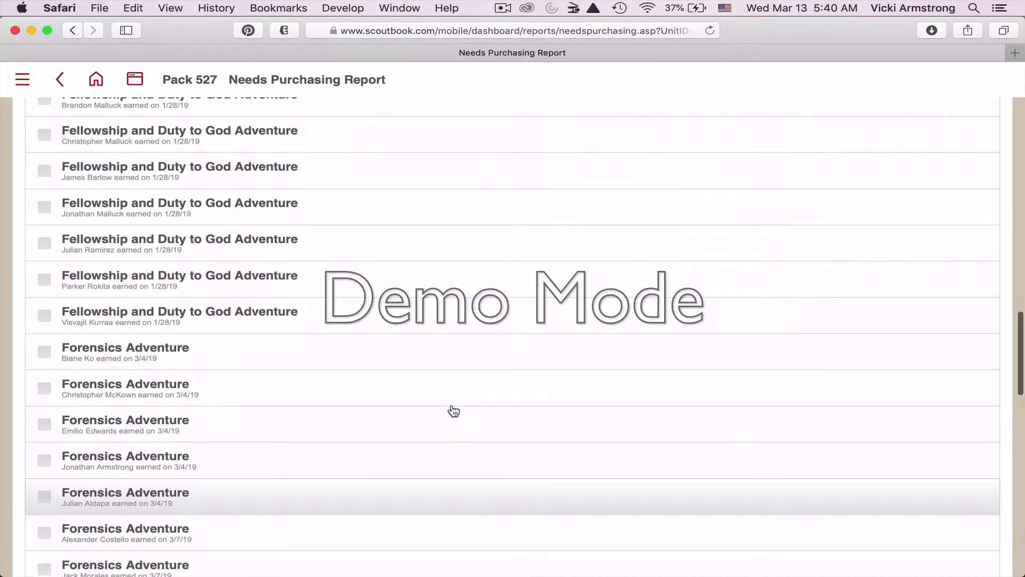
left_click(45, 353)
left_click(45, 388)
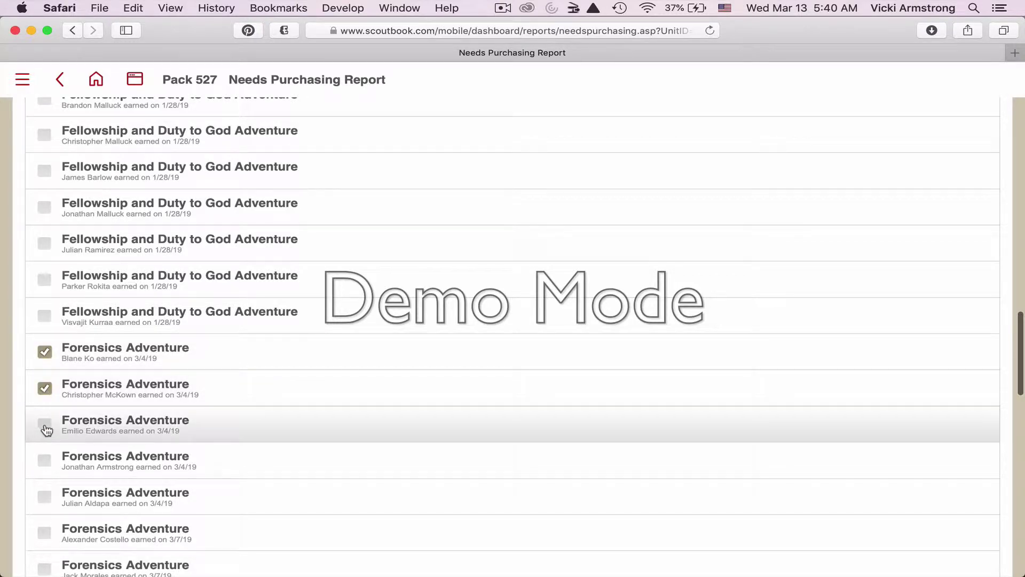
left_click(45, 424)
left_click(45, 461)
left_click(44, 497)
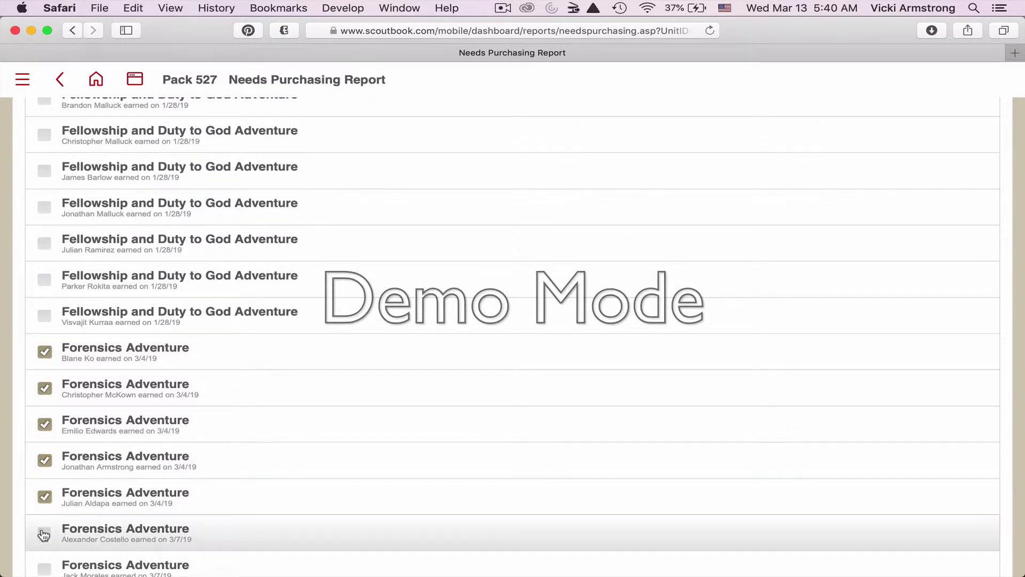
left_click(44, 533)
scroll(44, 533, "down", 3)
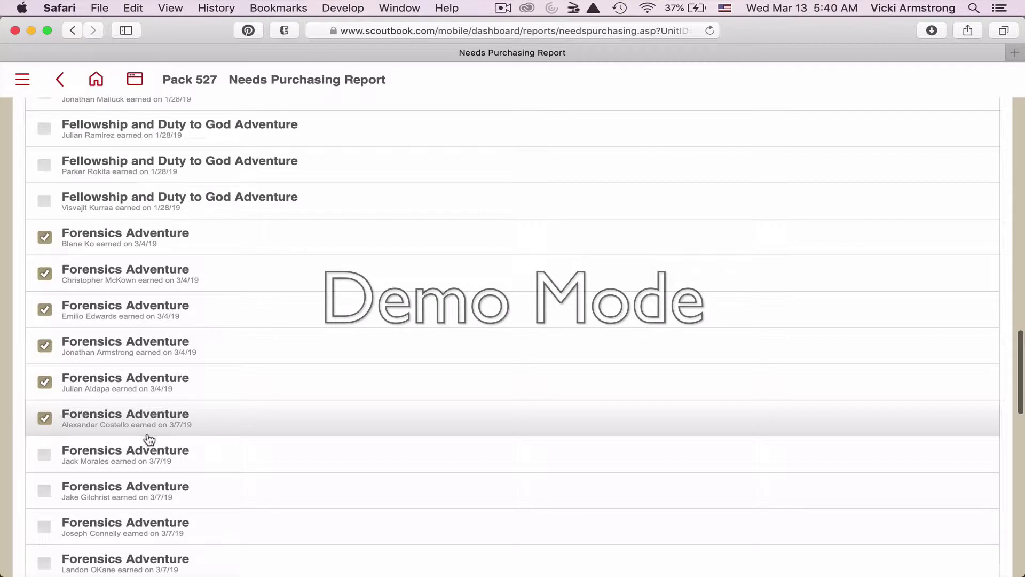
left_click(46, 419)
scroll(511, 503, "down", 3)
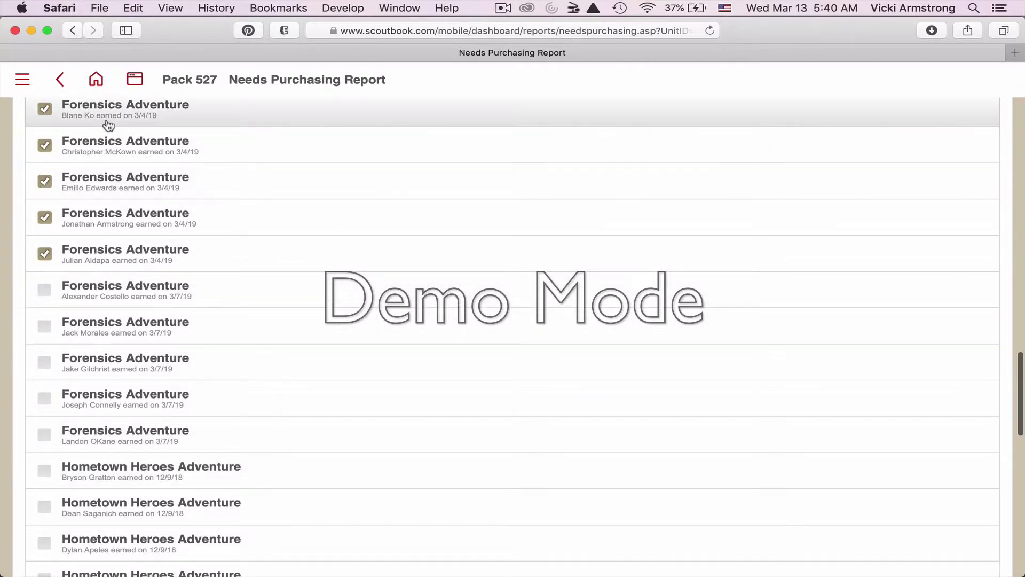
scroll(421, 354, "up", 1)
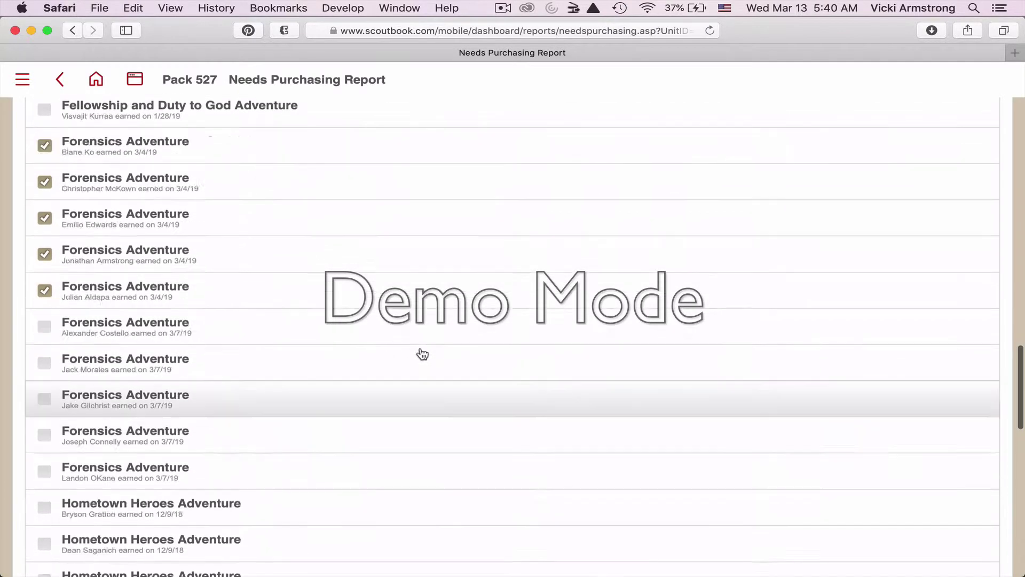
Create a purchase order from the selected Forensics Adventure awards and confirm adding the items.
scroll(422, 354, "down", 15)
scroll(422, 353, "down", 5)
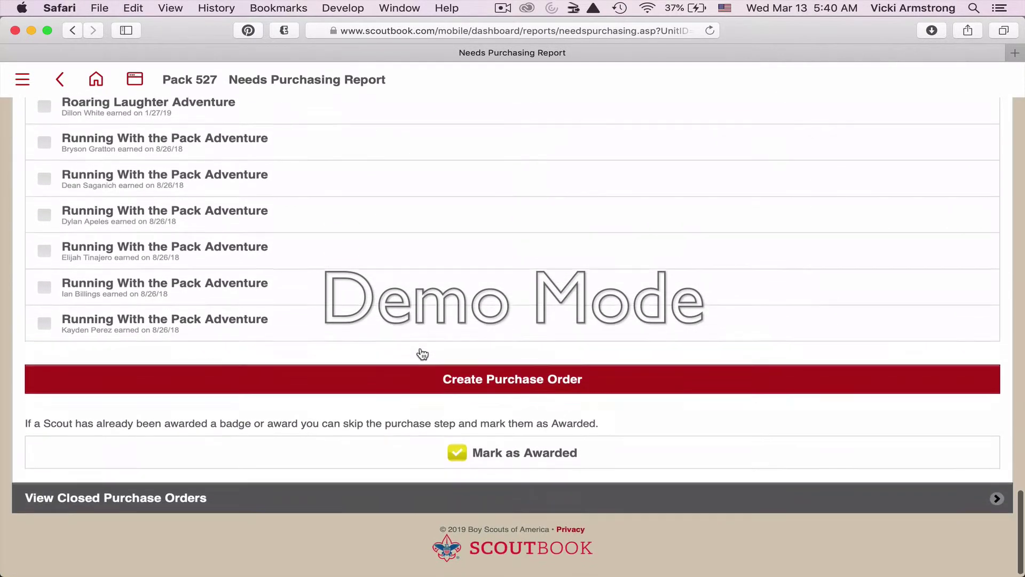
left_click(538, 384)
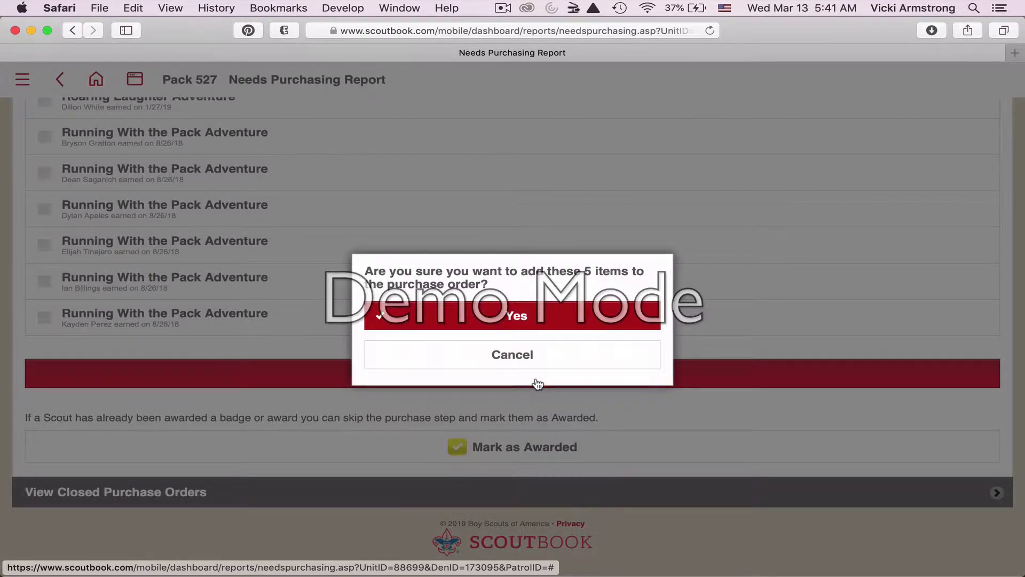
left_click(537, 323)
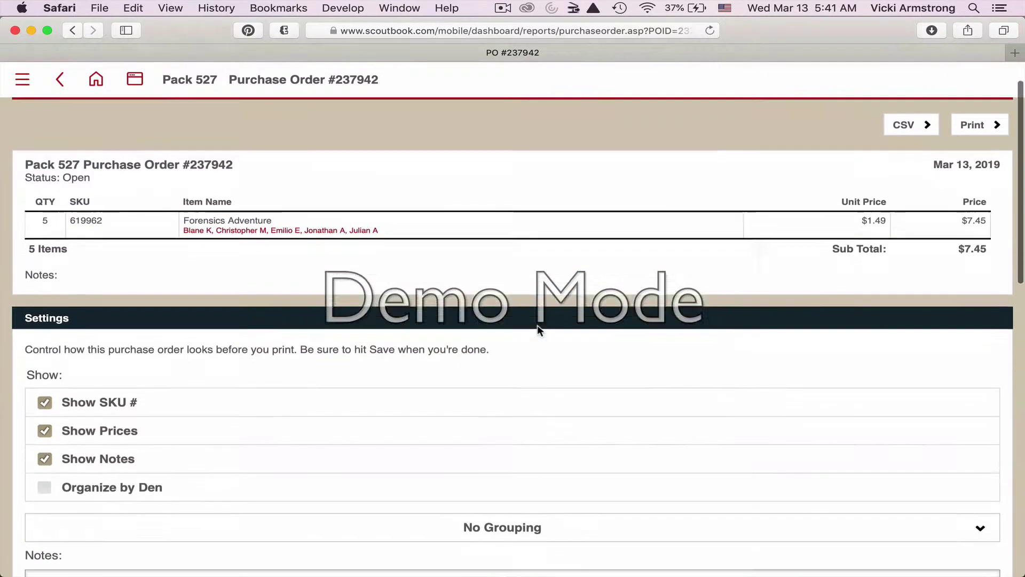
Review the purchase order's settings and printable version, check its PDF saving options, and close it without printing.
scroll(537, 325, "down", 2)
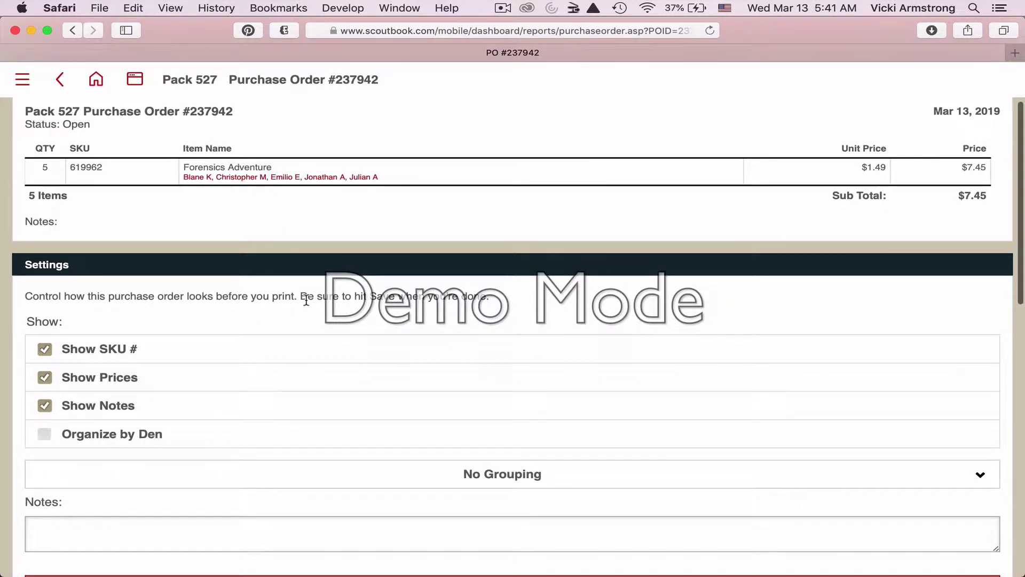
scroll(213, 320, "up", 1)
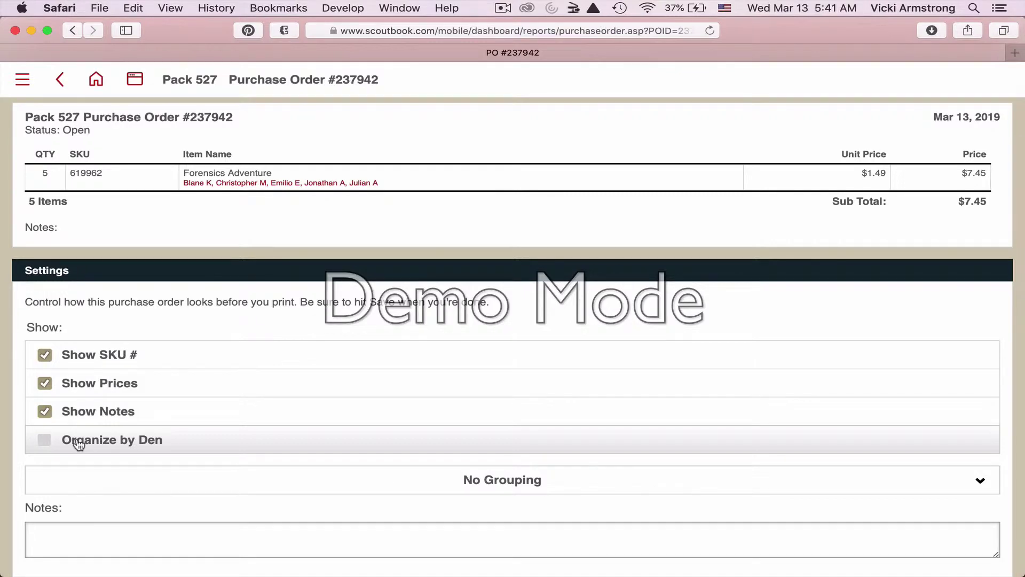
scroll(315, 370, "down", 5)
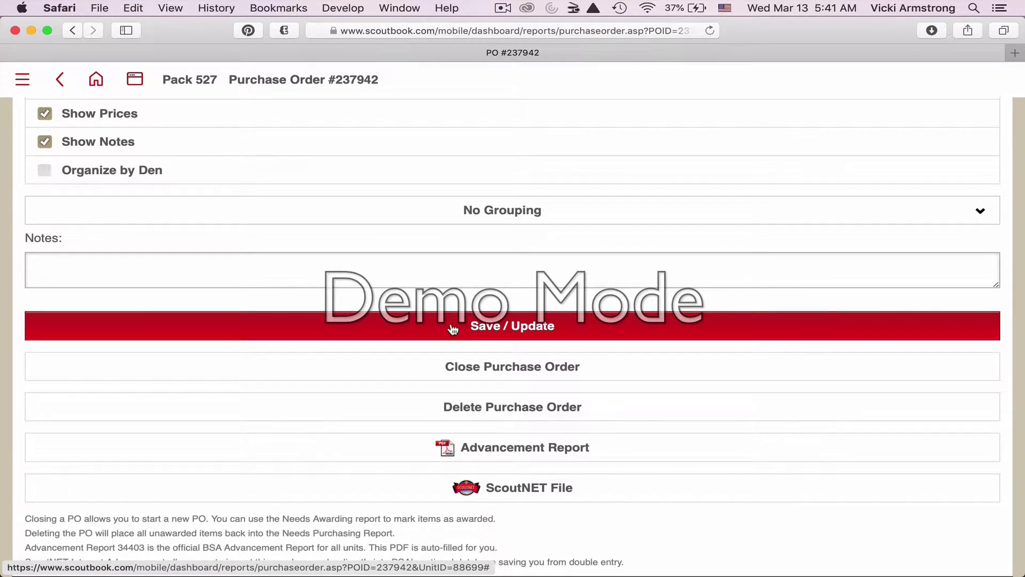
scroll(452, 329, "up", 10)
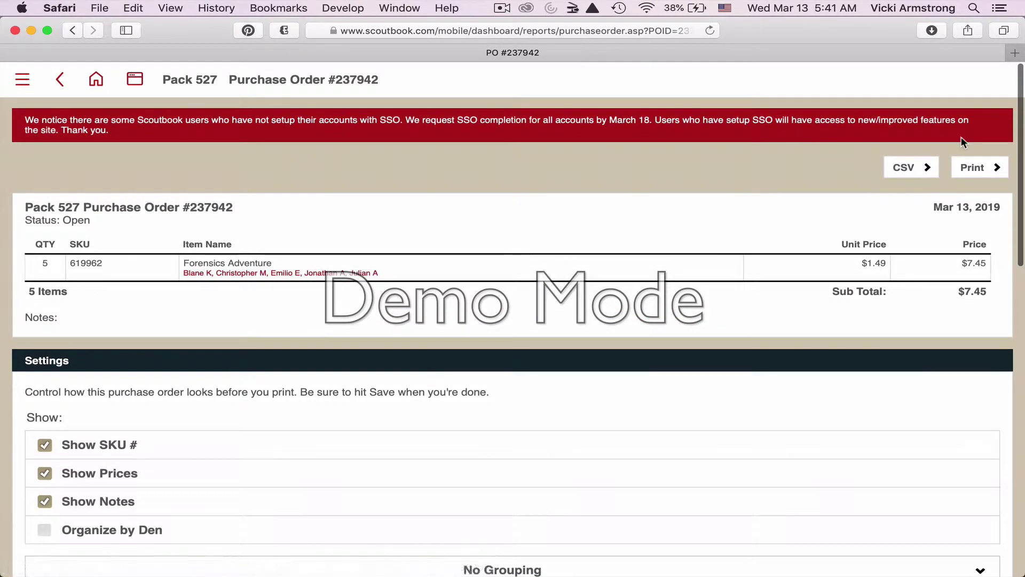
left_click(974, 170)
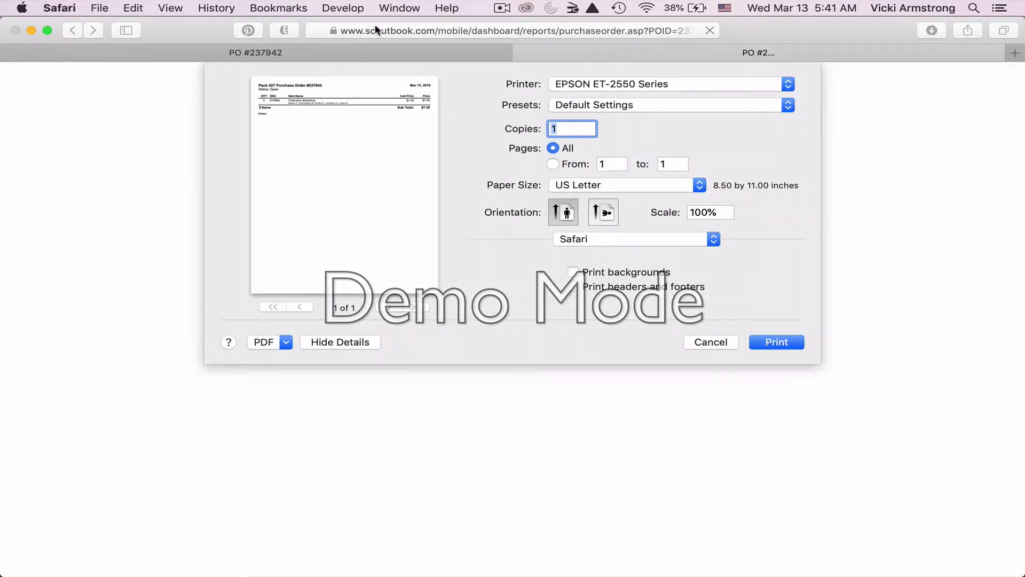
left_click(282, 344)
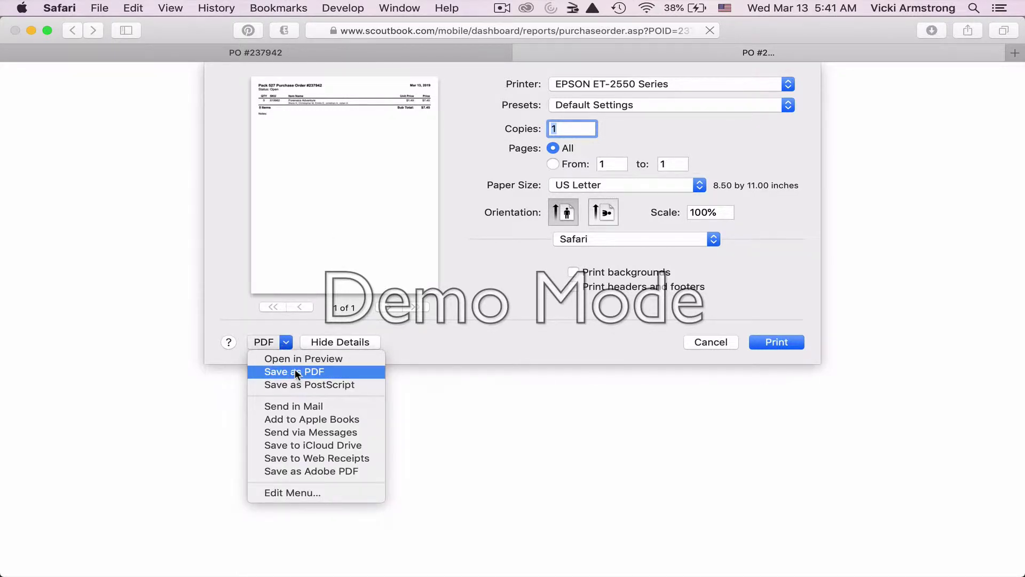
left_click(224, 188)
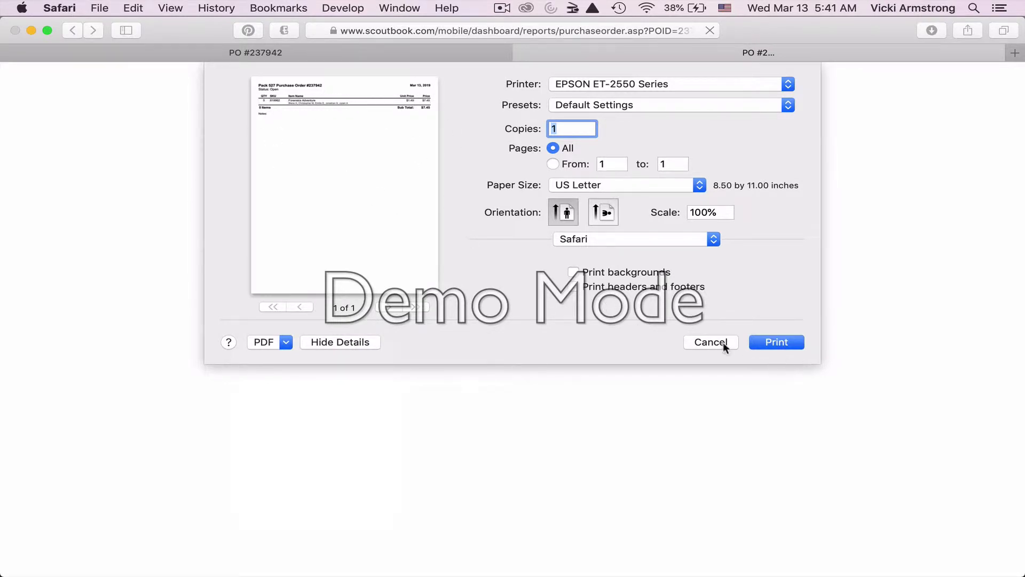
left_click(696, 342)
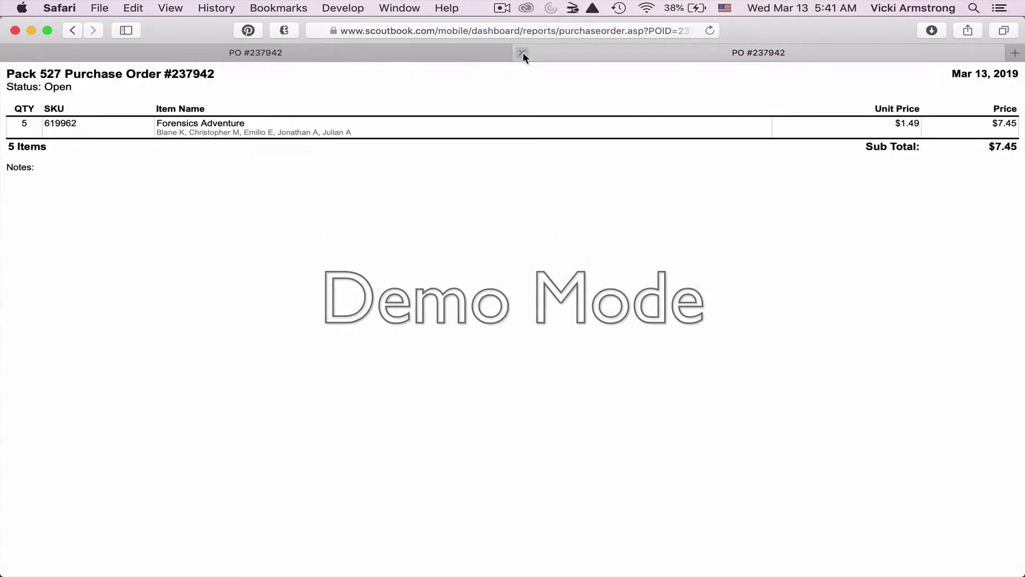
left_click(522, 52)
View the purchase order's auto-filled Advancement Report from header to award totals, and close it.
scroll(511, 411, "down", 12)
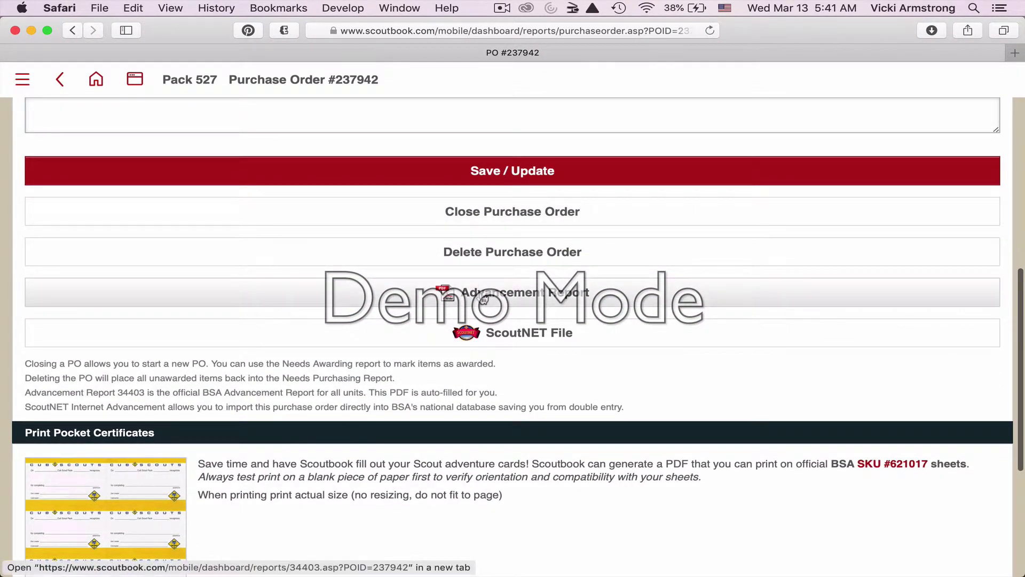
left_click(483, 298)
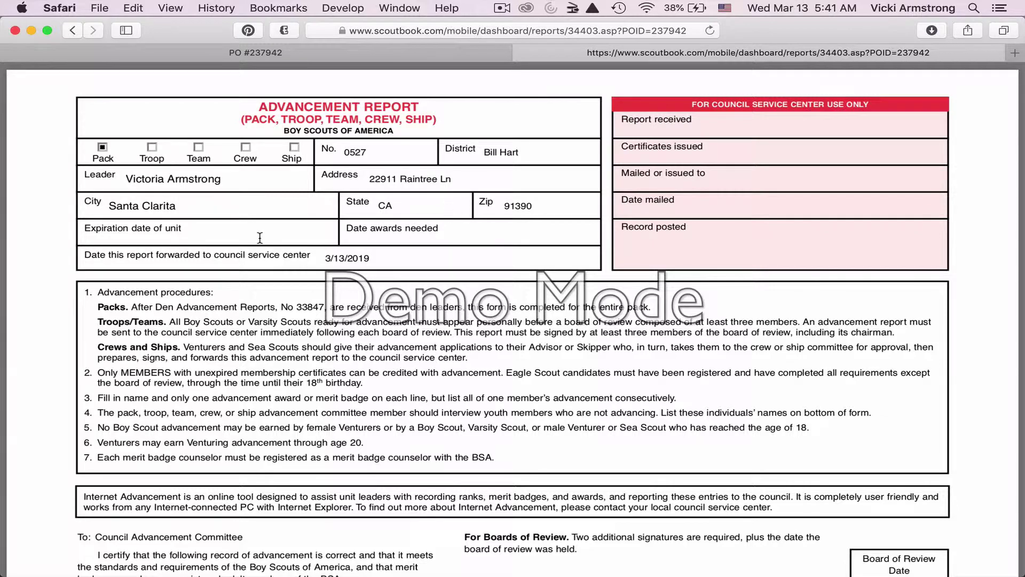
scroll(260, 237, "down", 10)
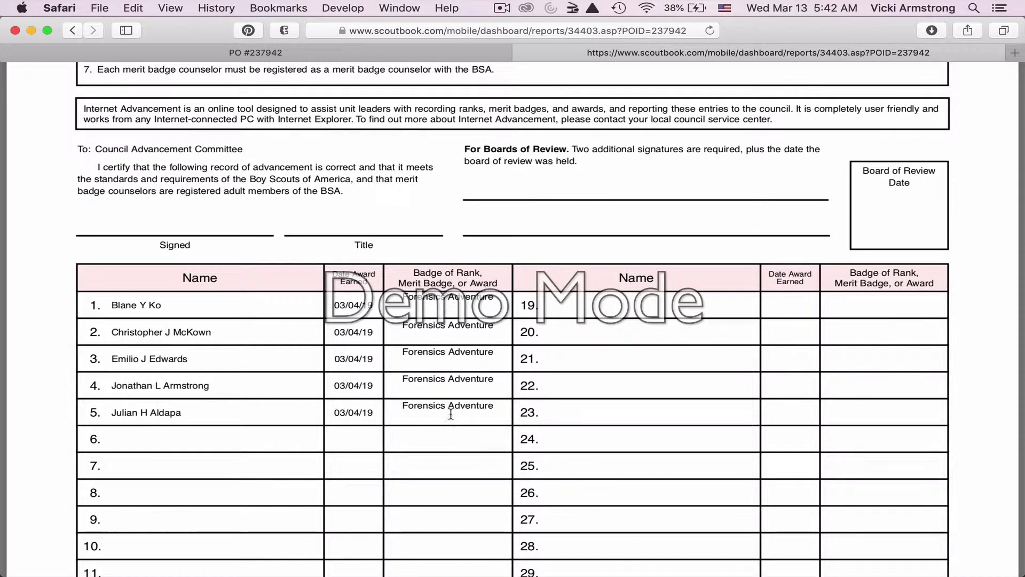
scroll(451, 453, "down", 5)
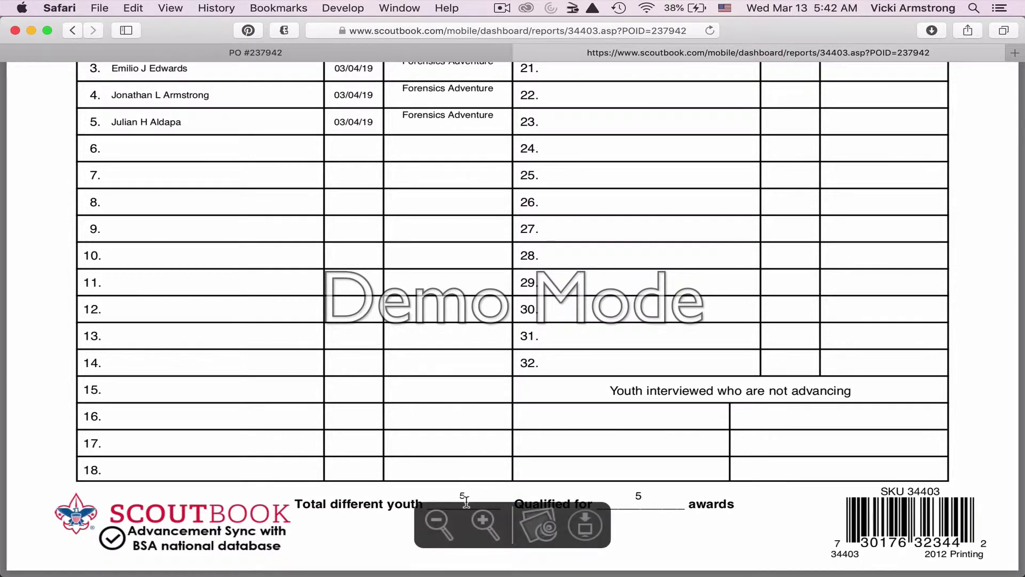
scroll(719, 450, "up", 8)
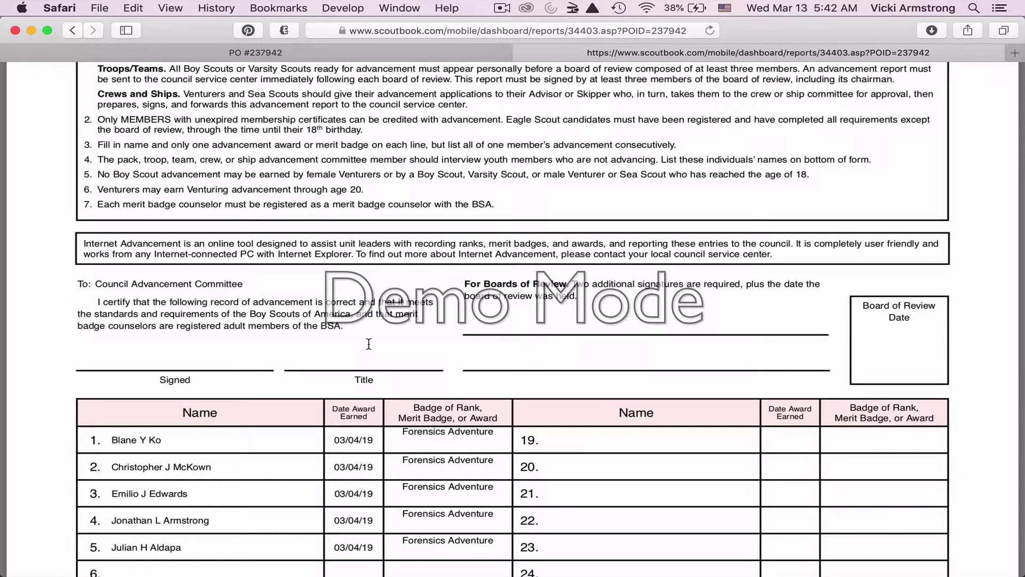
scroll(369, 344, "up", 5)
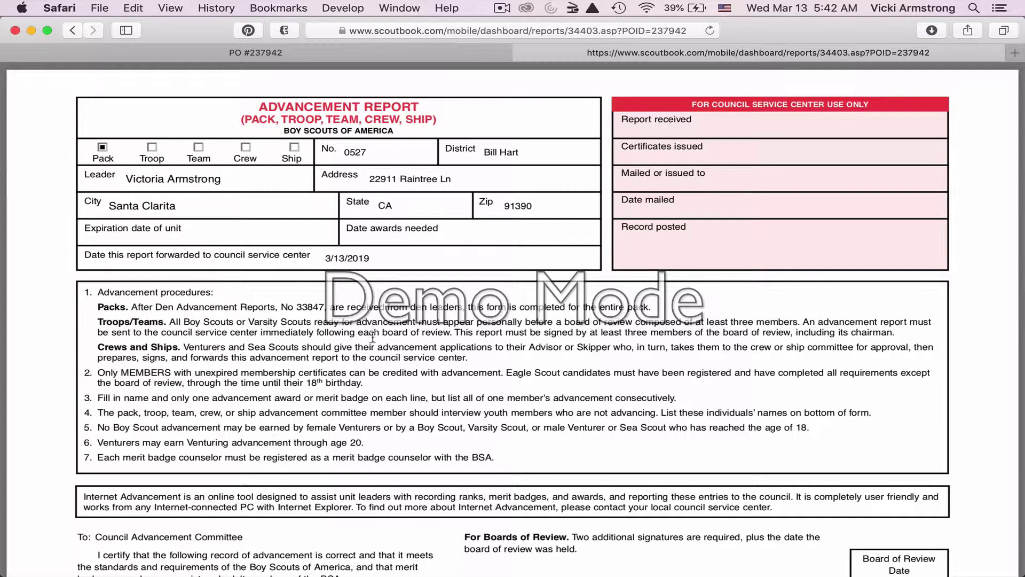
left_click(525, 56)
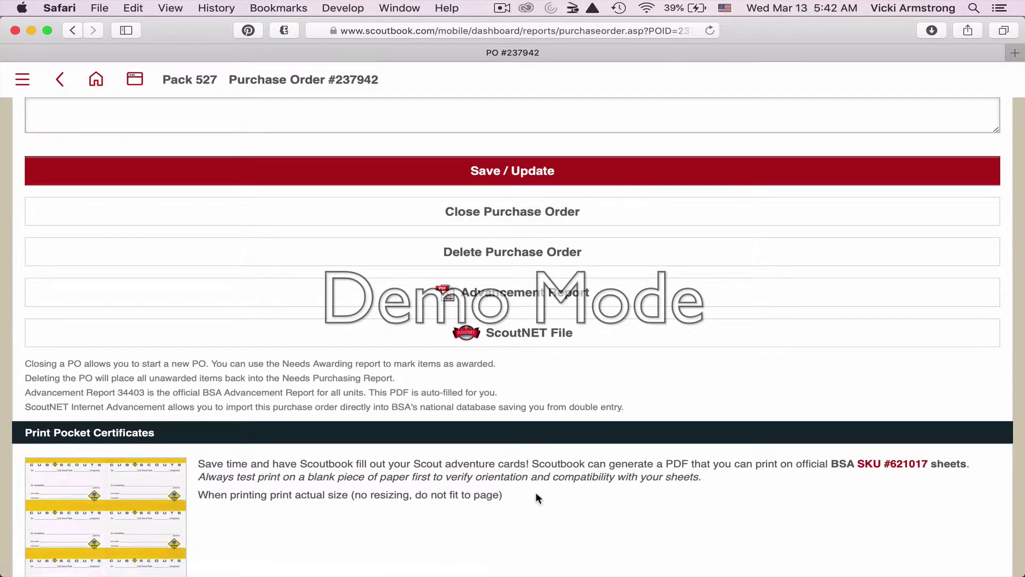
Save the purchase order, return to the Needs Purchasing Report, and review its remaining Forensics Adventure awards and purchase order options.
left_click(508, 171)
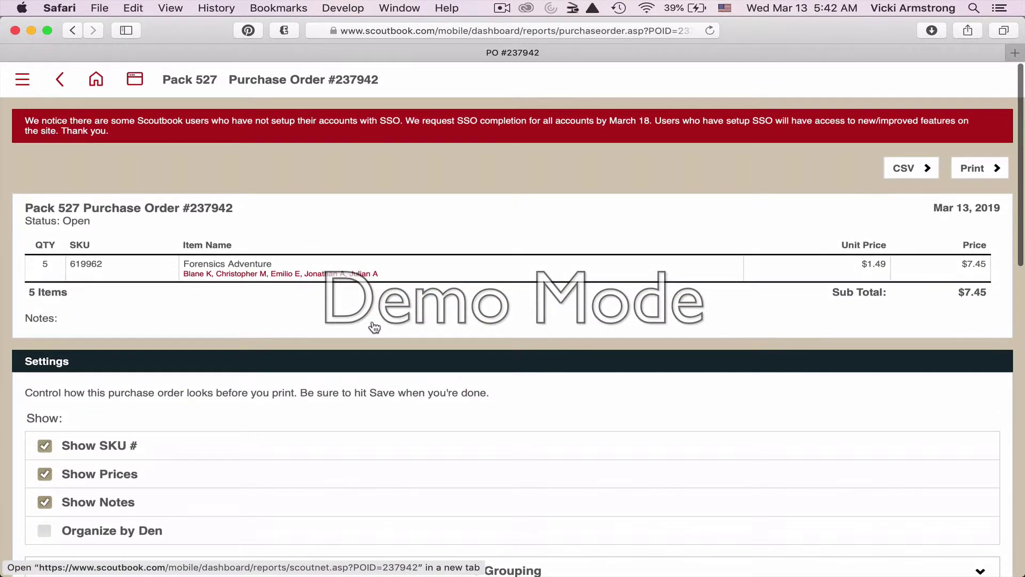
left_click(60, 79)
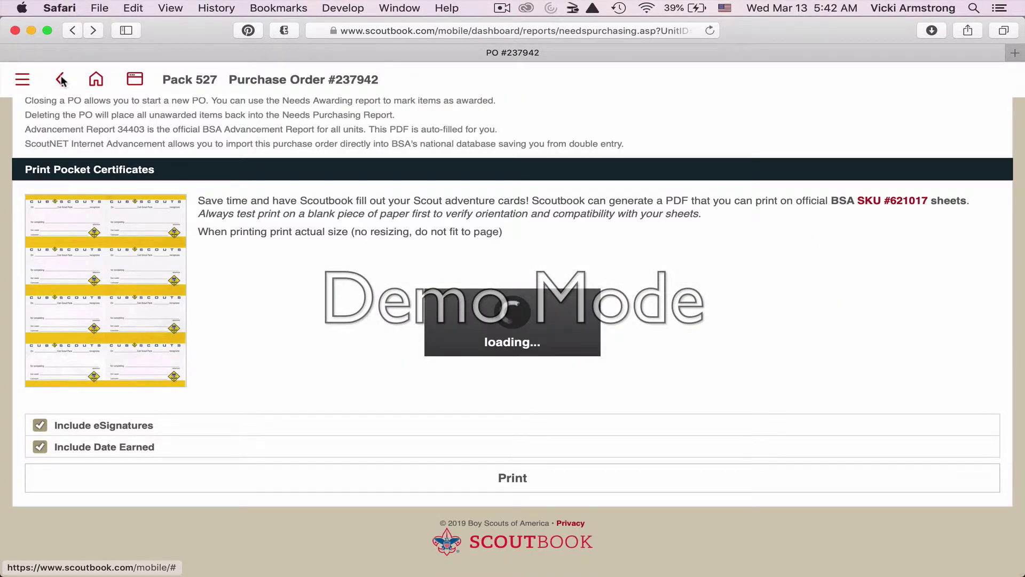
scroll(120, 220, "up", 15)
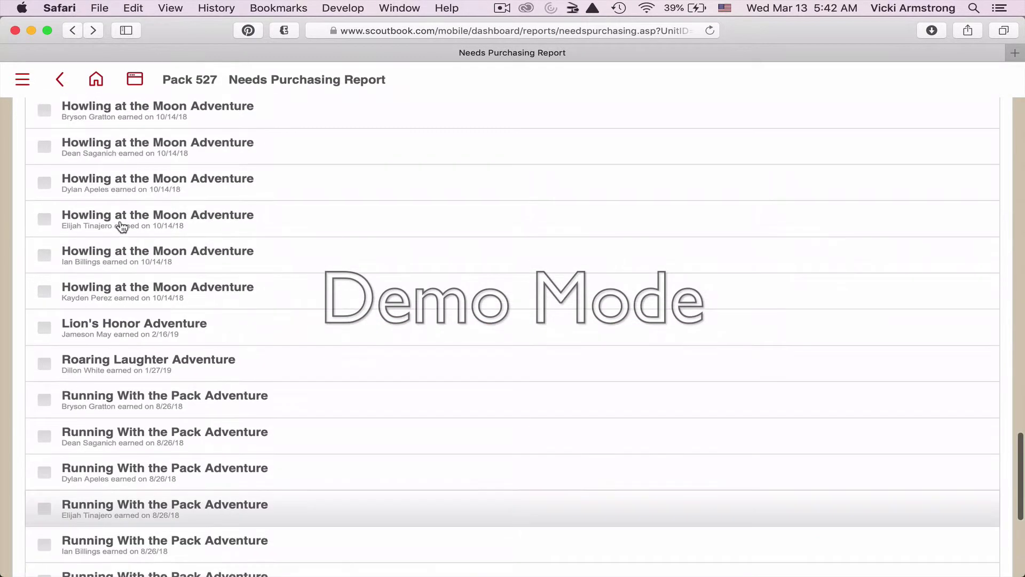
scroll(112, 214, "up", 5)
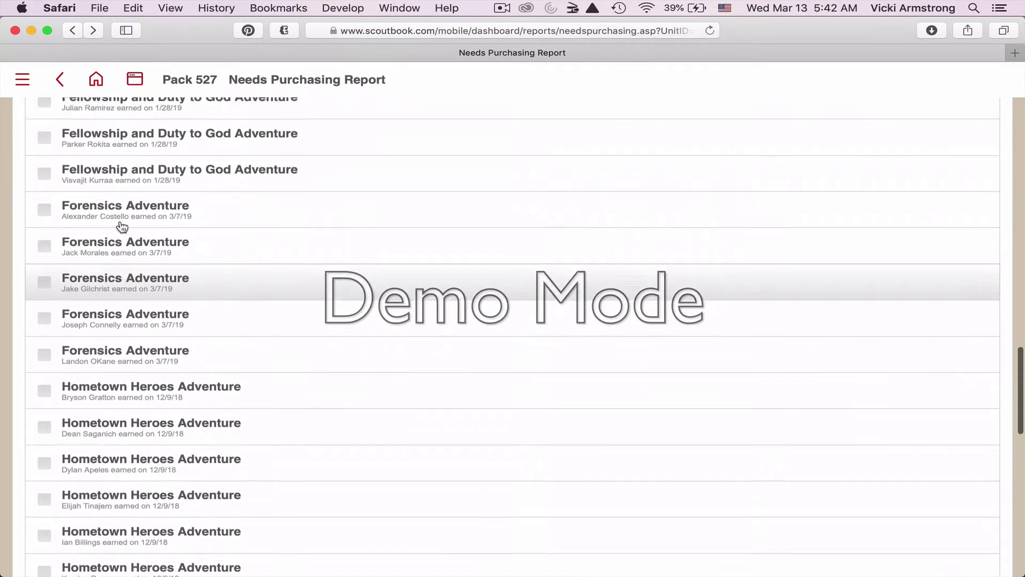
scroll(106, 225, "down", 20)
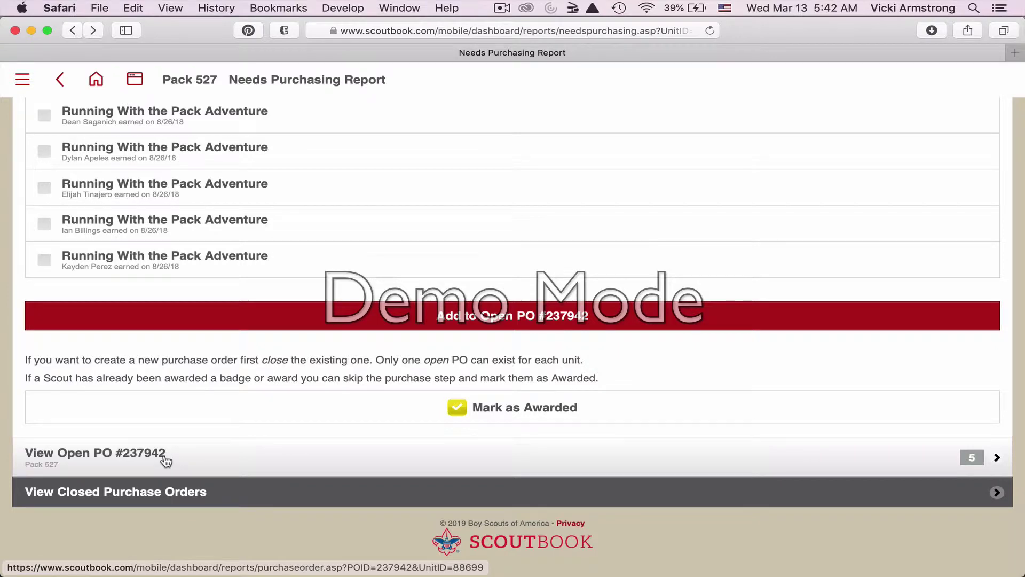
List the pack's closed purchase orders, open the fifth one, and review its awards, date and settings.
left_click(152, 494)
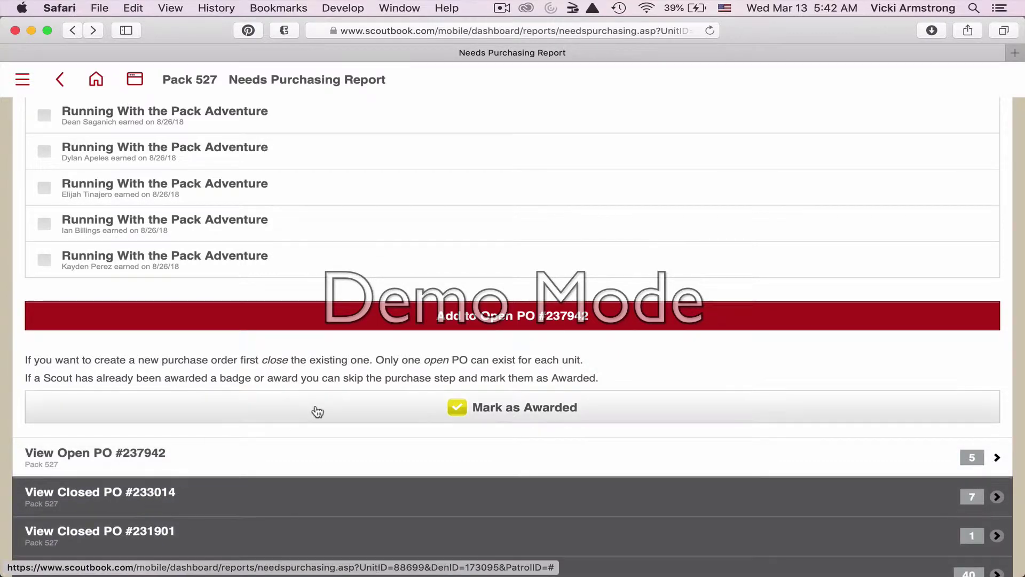
scroll(318, 411, "down", 10)
left_click(160, 292)
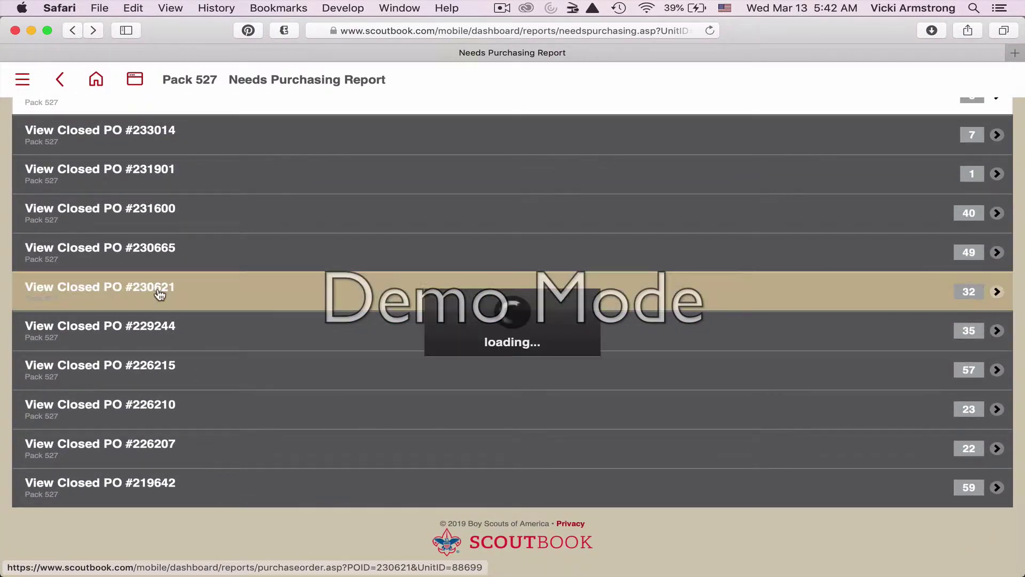
scroll(229, 443, "down", 5)
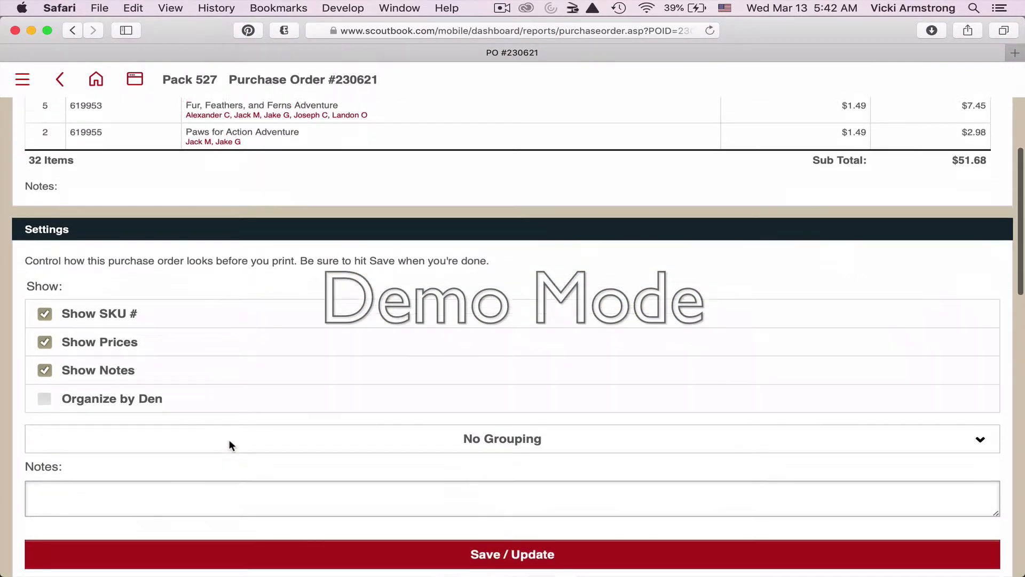
scroll(229, 440, "up", 4)
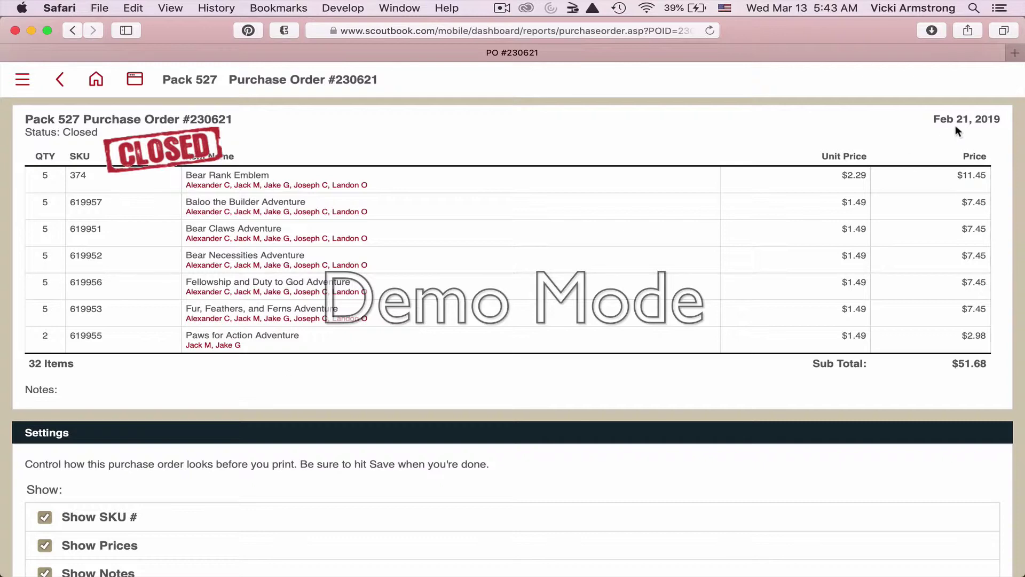
scroll(650, 352, "down", 10)
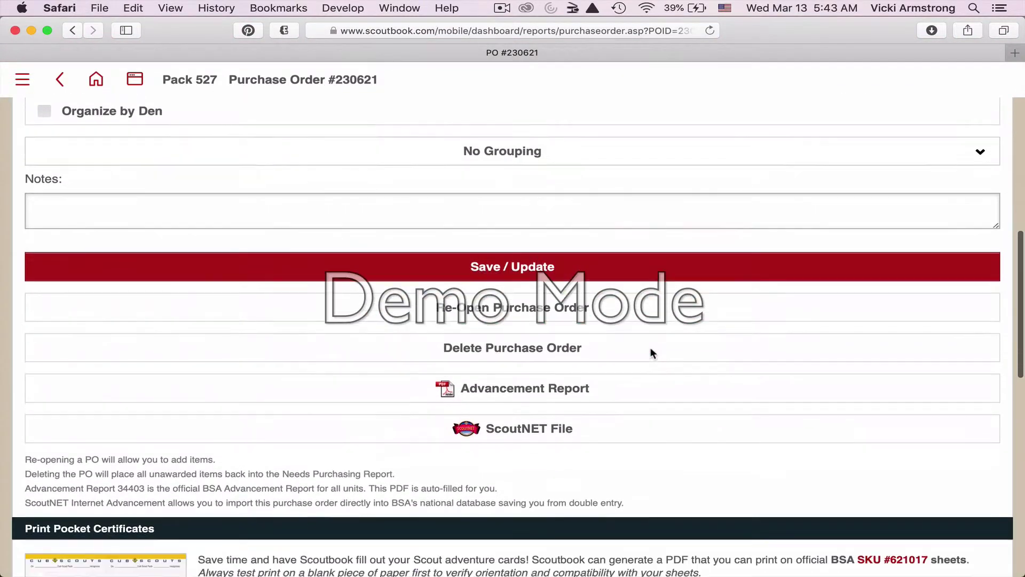
View the closed purchase order's Advancement Report, close it, and return to the Bear Den 1 page.
left_click(509, 389)
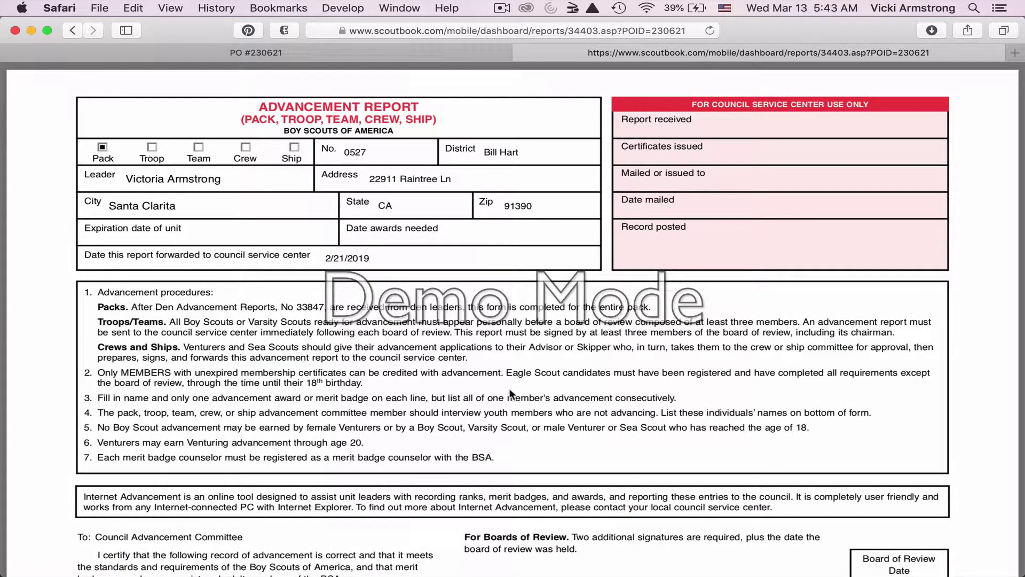
left_click(521, 52)
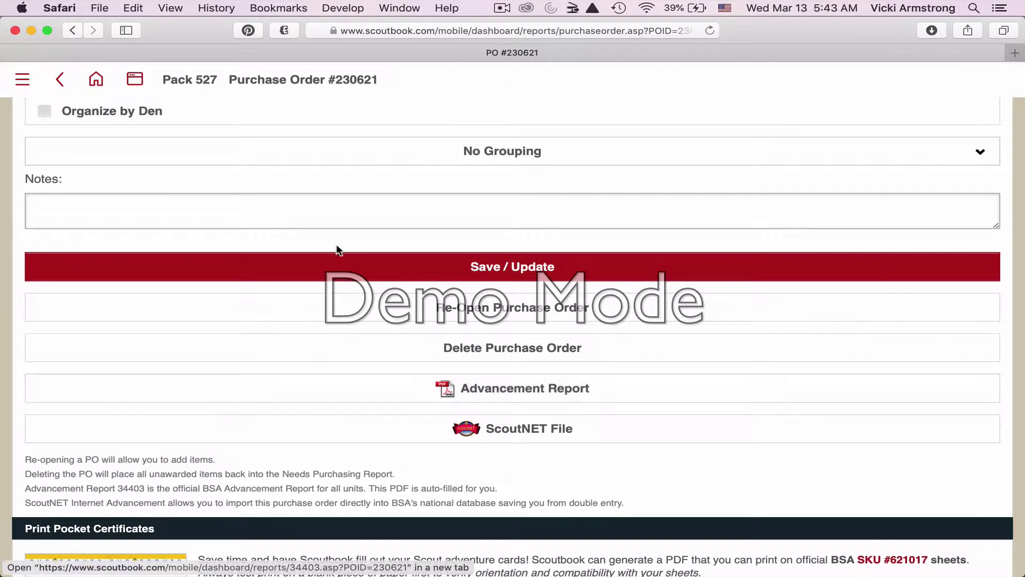
scroll(338, 250, "up", 10)
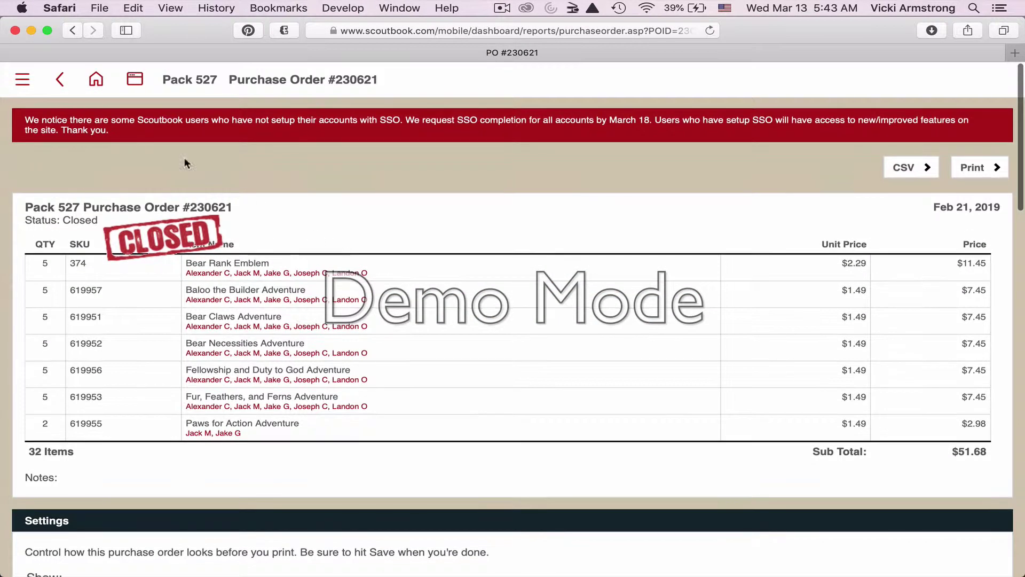
left_click(62, 88)
left_click(60, 80)
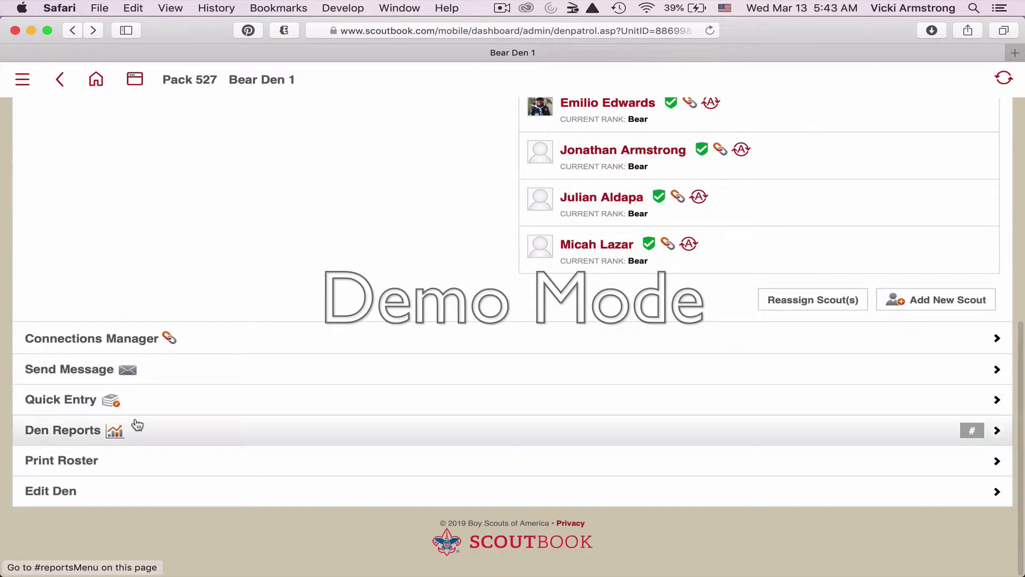
Open the den's Needs Awarding Report and review its unawarded Forensics Adventure items.
left_click(76, 436)
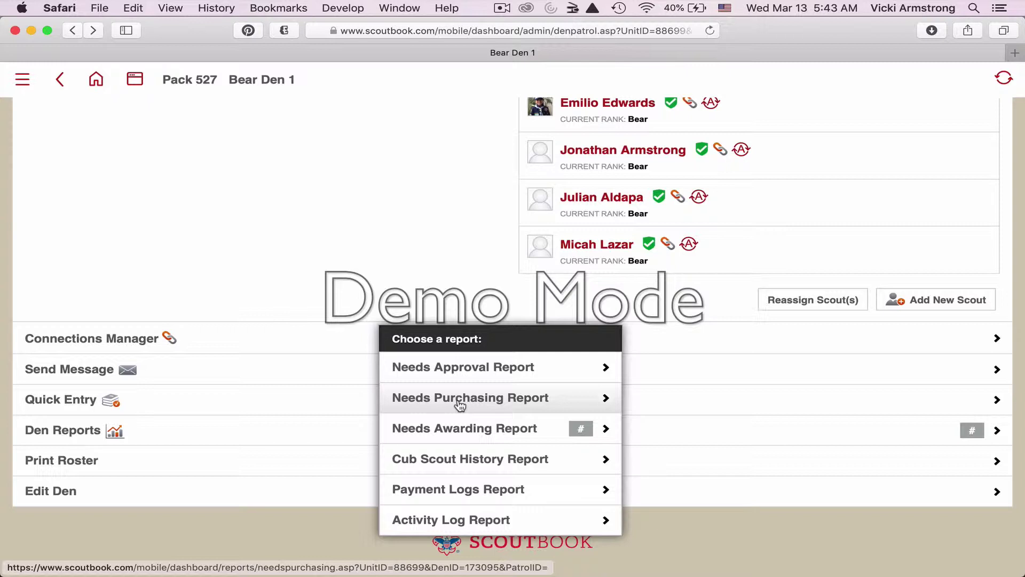
left_click(451, 432)
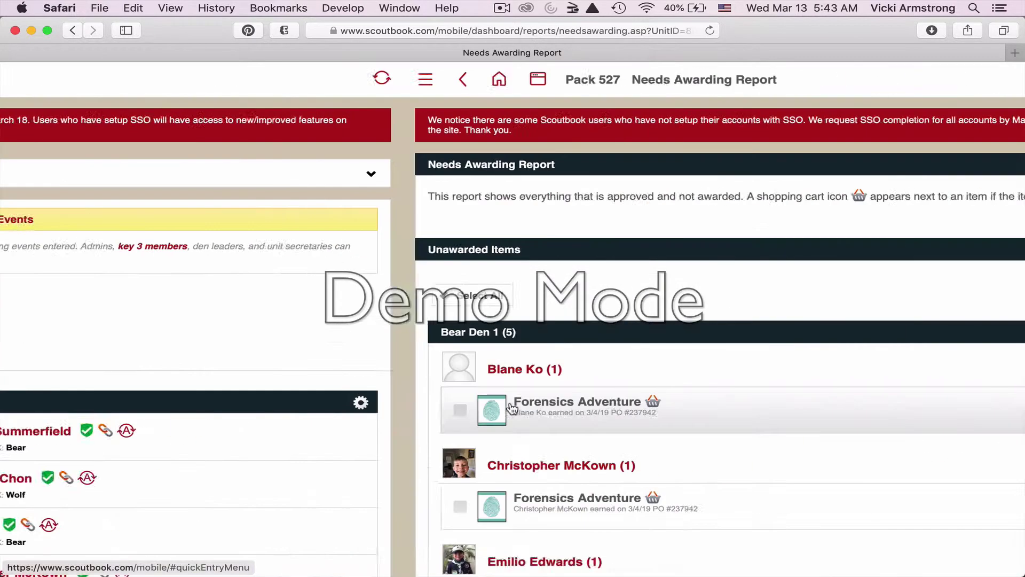
scroll(511, 407, "down", 3)
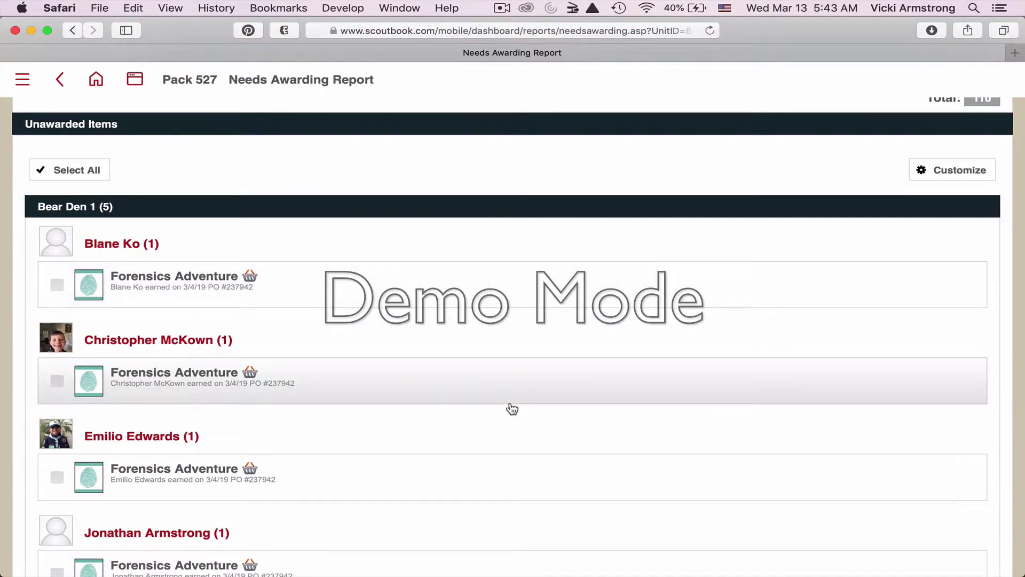
scroll(512, 408, "down", 1)
scroll(512, 408, "down", 4)
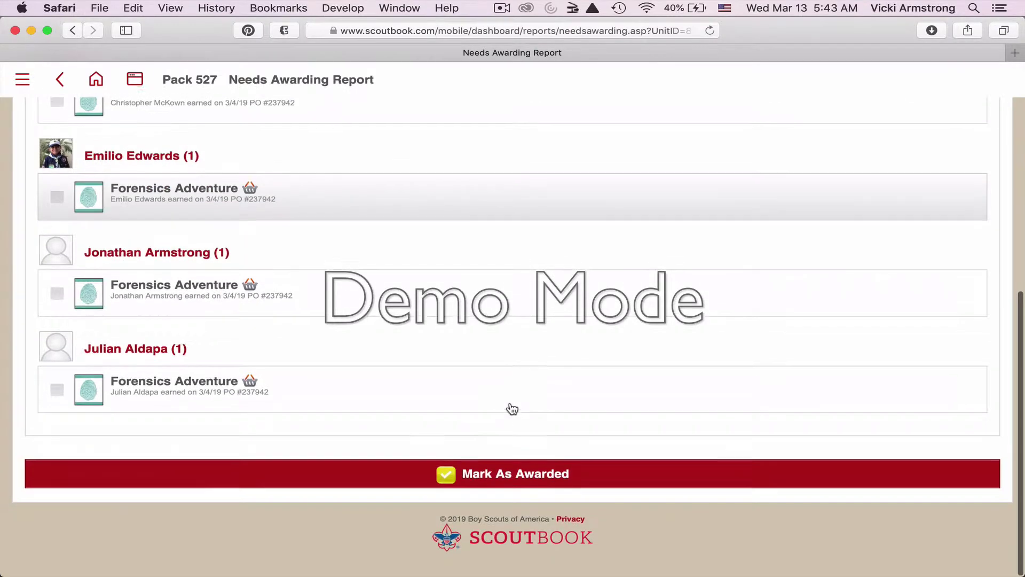
scroll(512, 408, "up", 3)
scroll(512, 408, "up", 2)
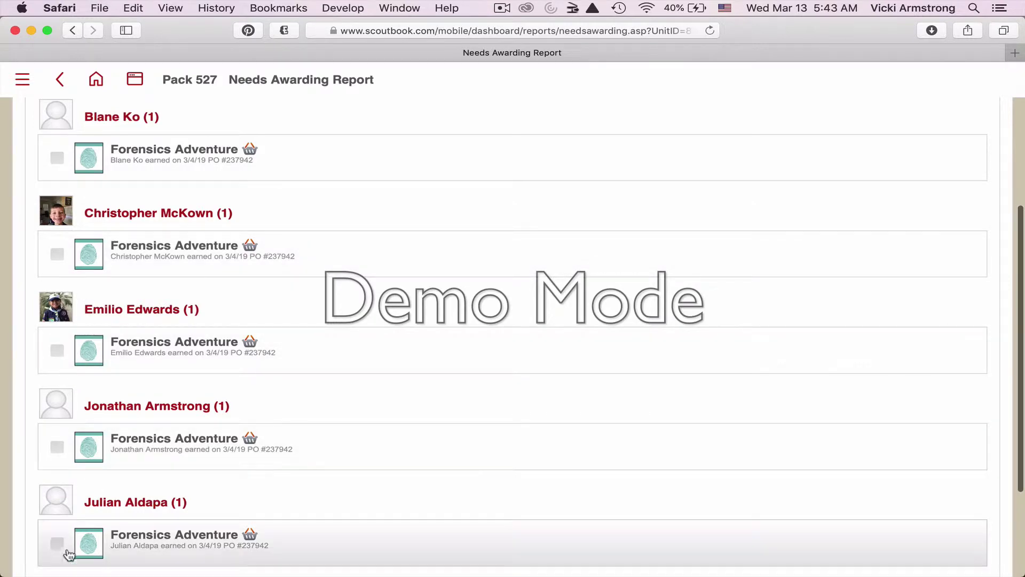
Select all unawarded Forensics Adventure items for Bear Den 1, and clear the selection without marking them as awarded.
scroll(408, 432, "down", 3)
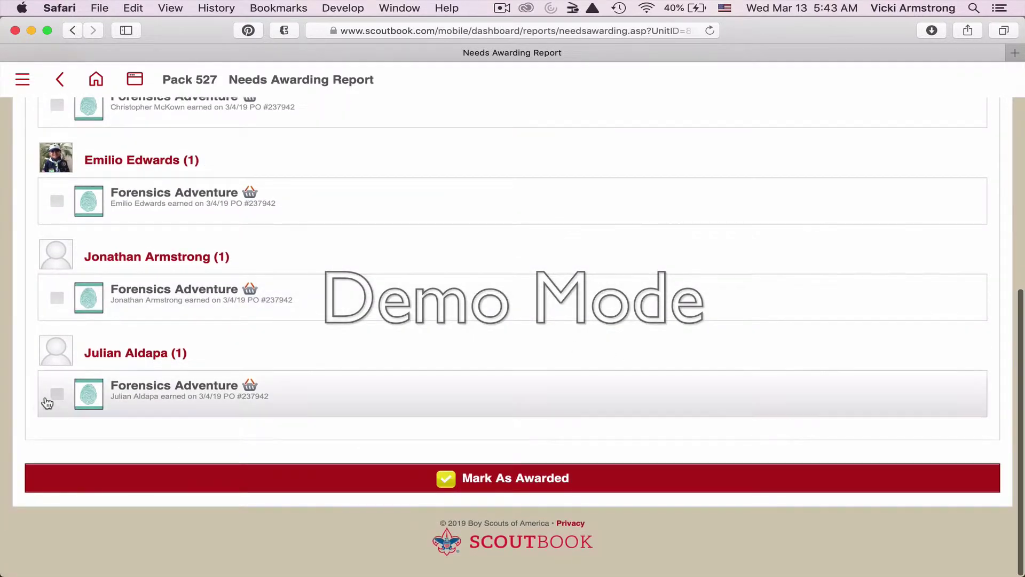
left_click(54, 396)
scroll(51, 405, "up", 7)
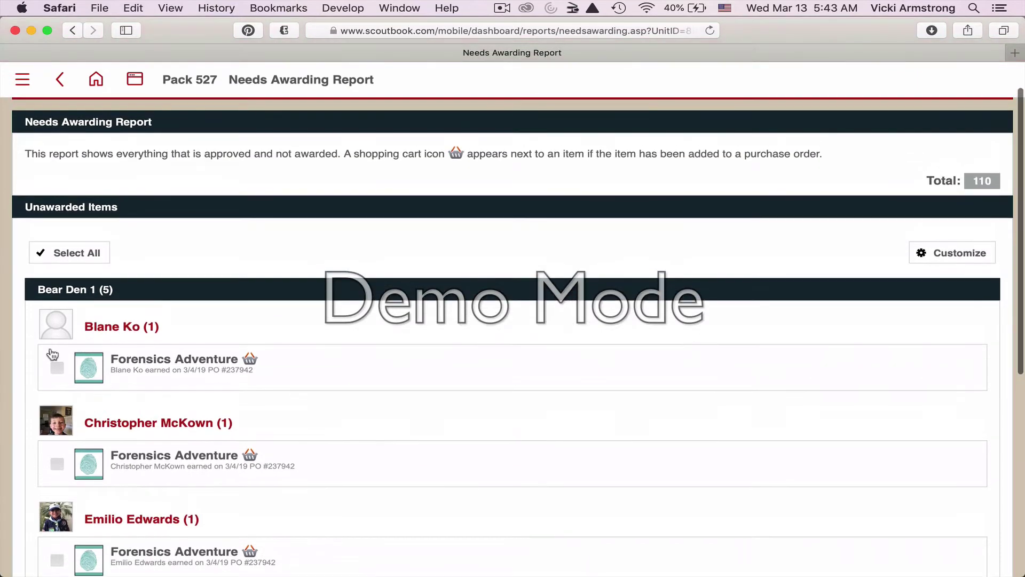
left_click(69, 253)
scroll(531, 395, "down", 7)
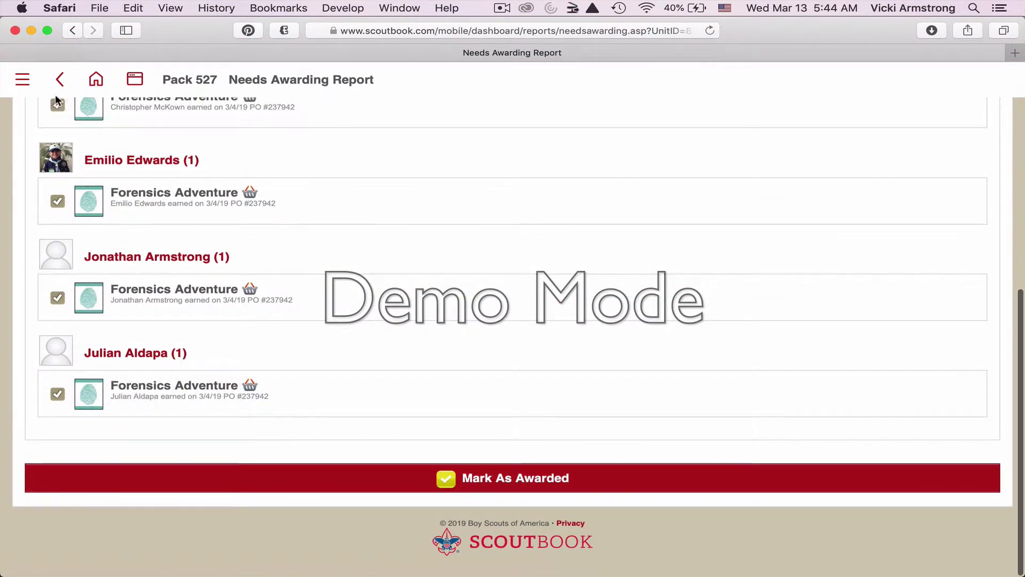
scroll(217, 298, "up", 6)
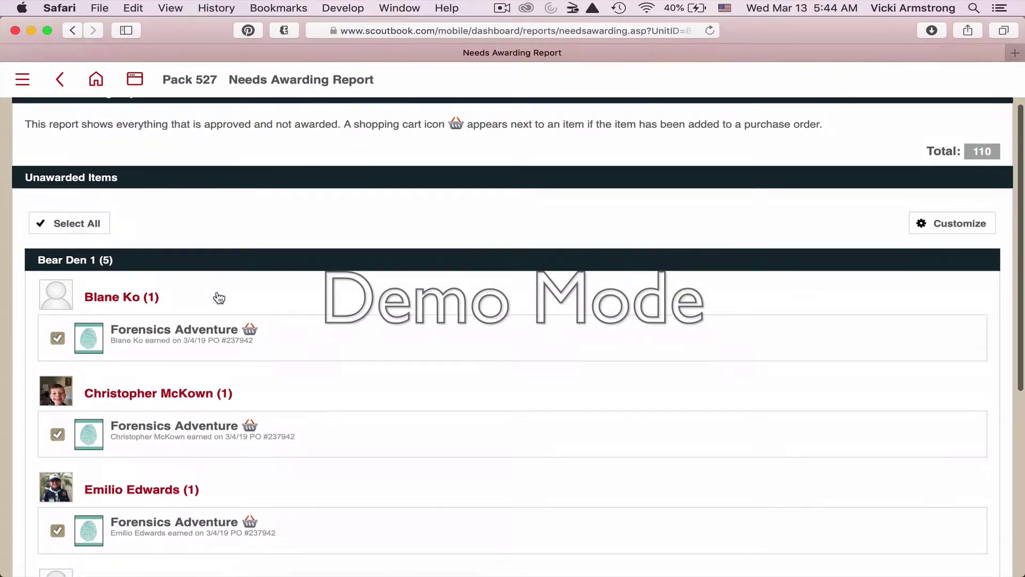
left_click(50, 223)
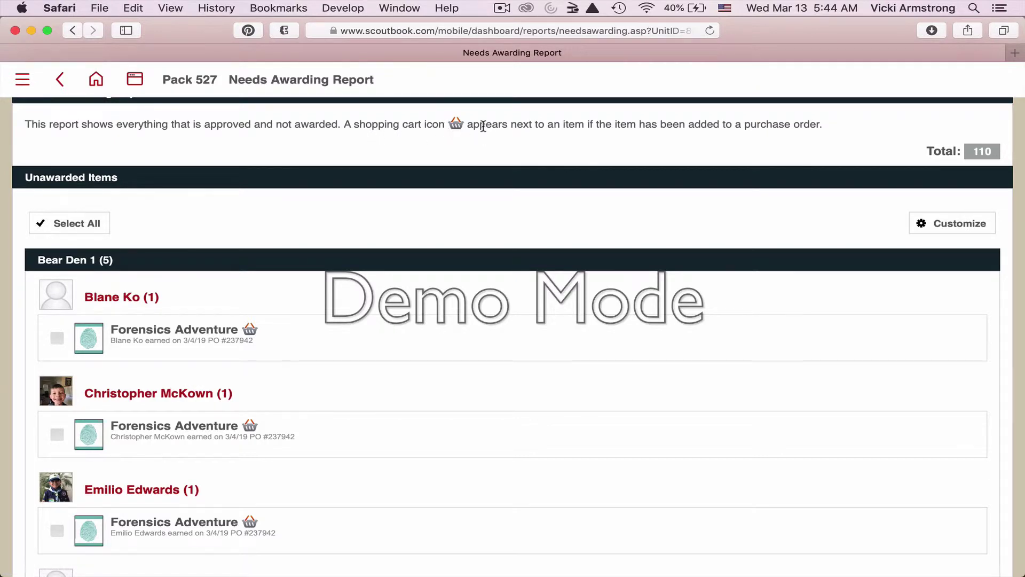
Return to the Bear Den 1 page and review the available Quick Entry actions and den report choices.
scroll(226, 334, "down", 5)
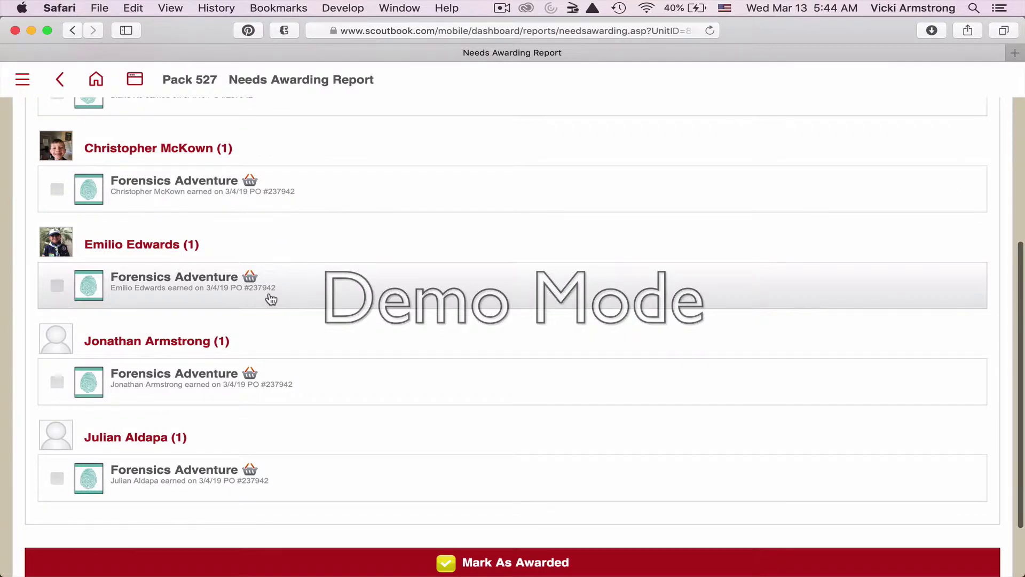
left_click(60, 80)
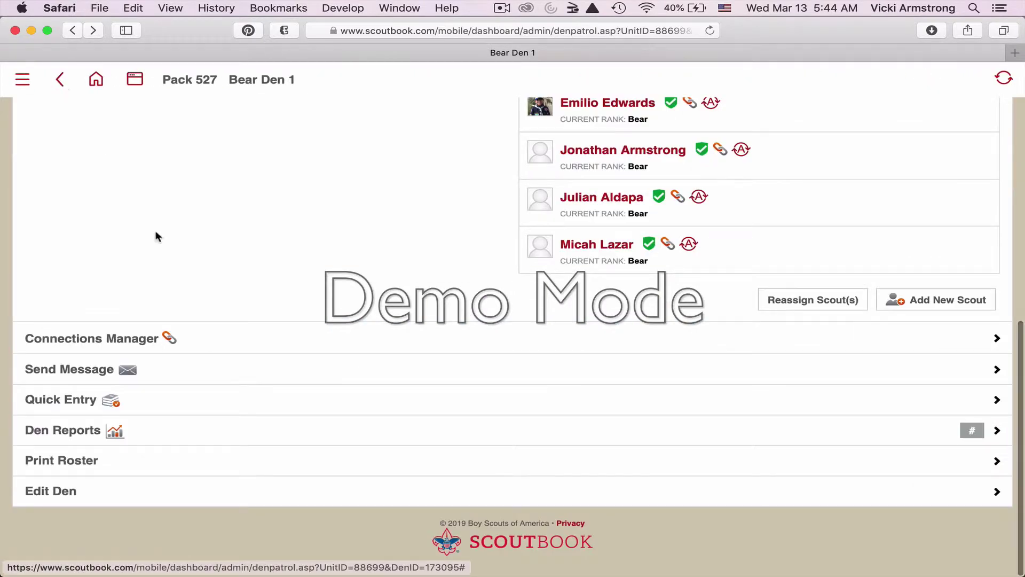
left_click(92, 431)
left_click(61, 405)
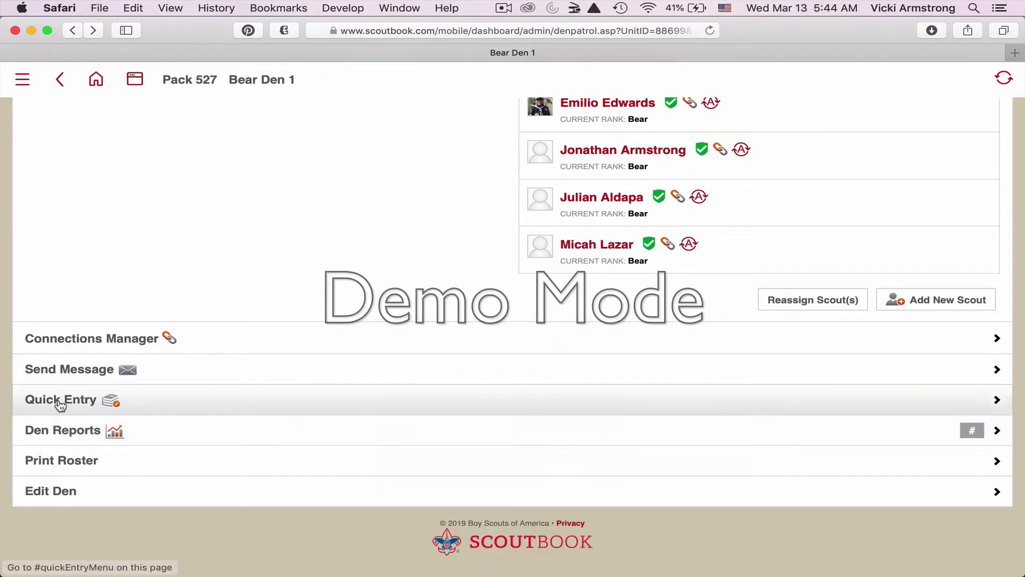
left_click(61, 405)
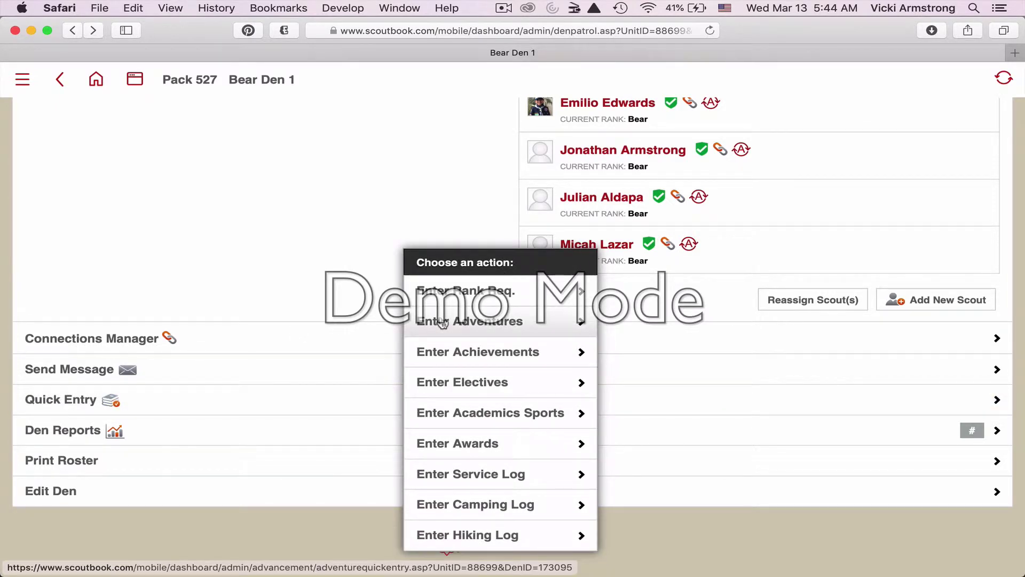
left_click(85, 434)
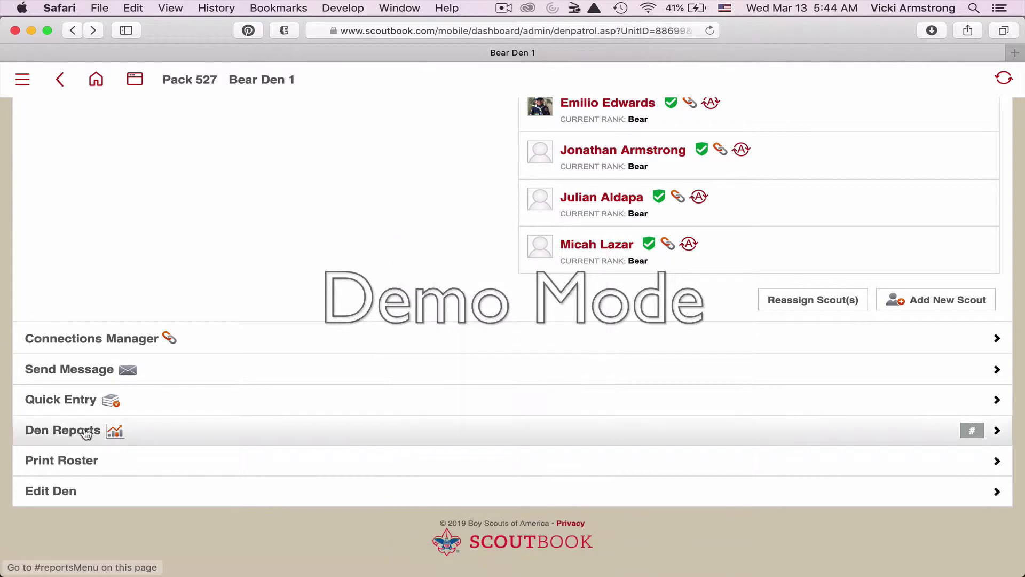
left_click(86, 433)
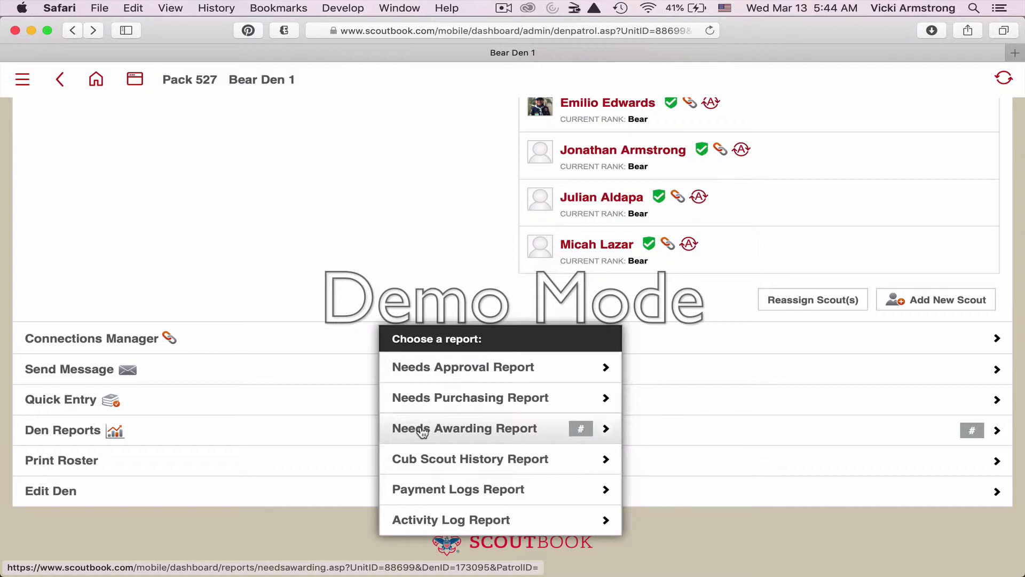
left_click(223, 409)
Open Quick Entry for Bear Achievements, review its Scout, date and requirement options, and return to the den page.
left_click(65, 405)
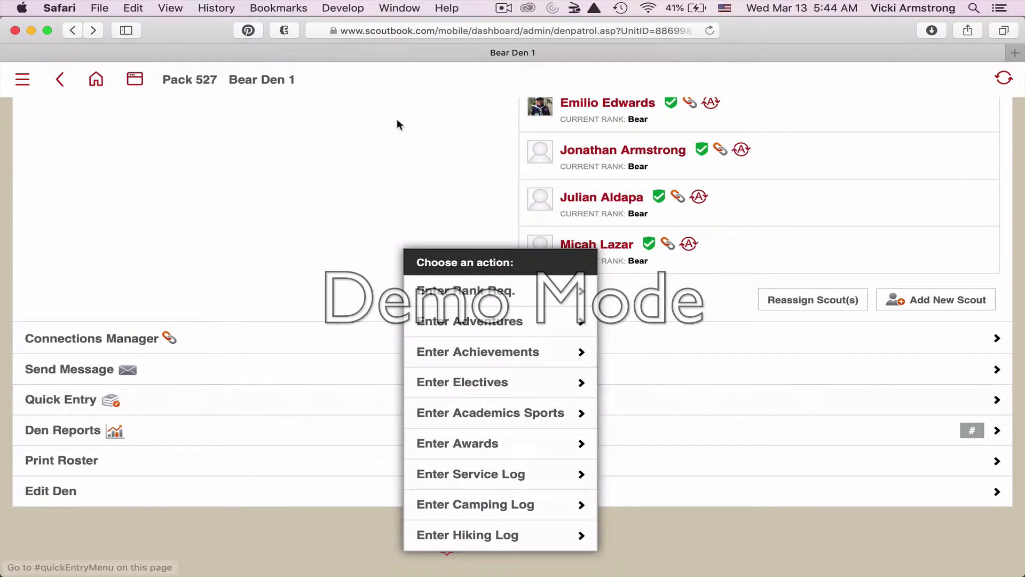
left_click(461, 354)
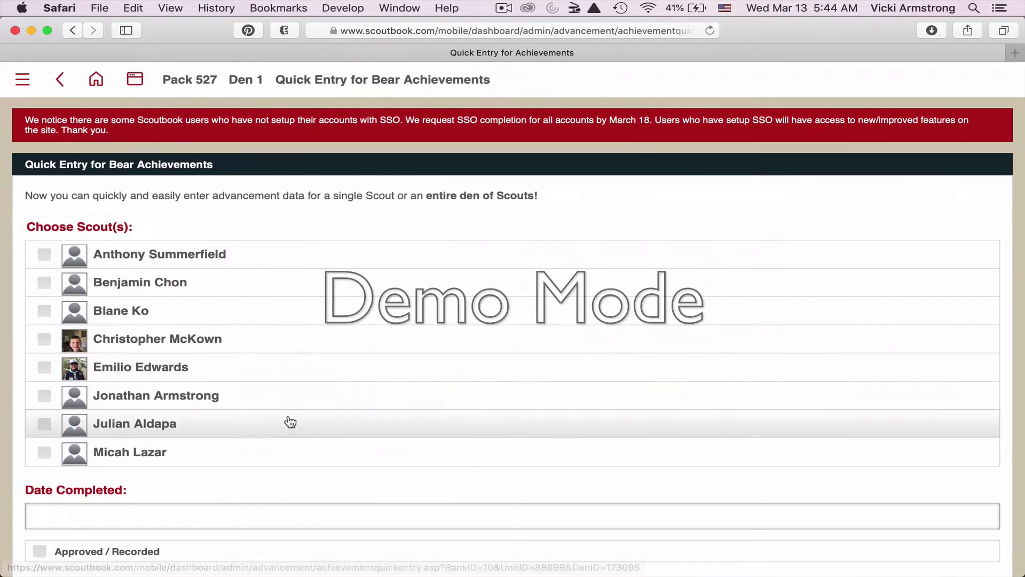
scroll(438, 412, "down", 5)
scroll(440, 412, "down", 3)
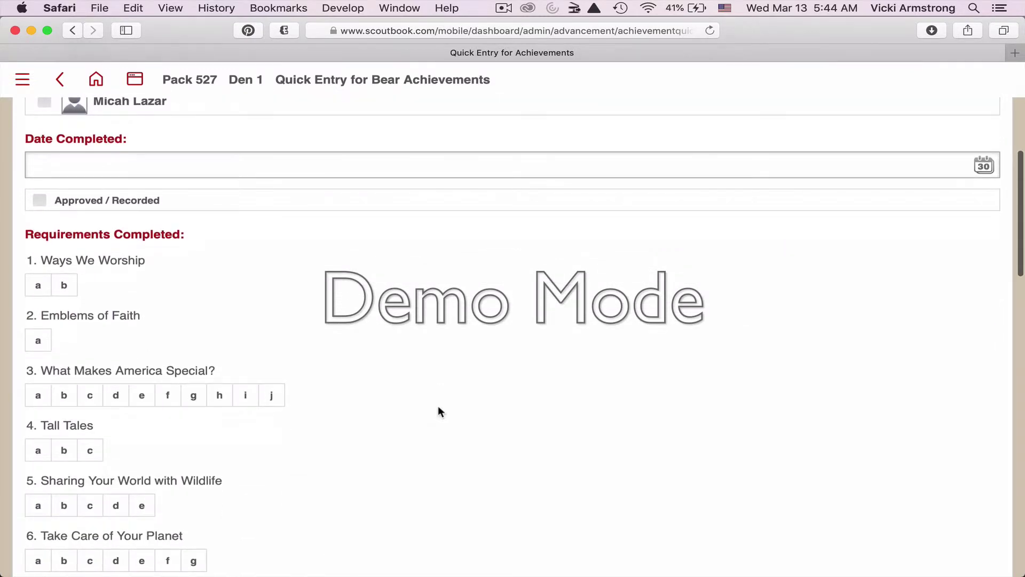
scroll(439, 411, "up", 8)
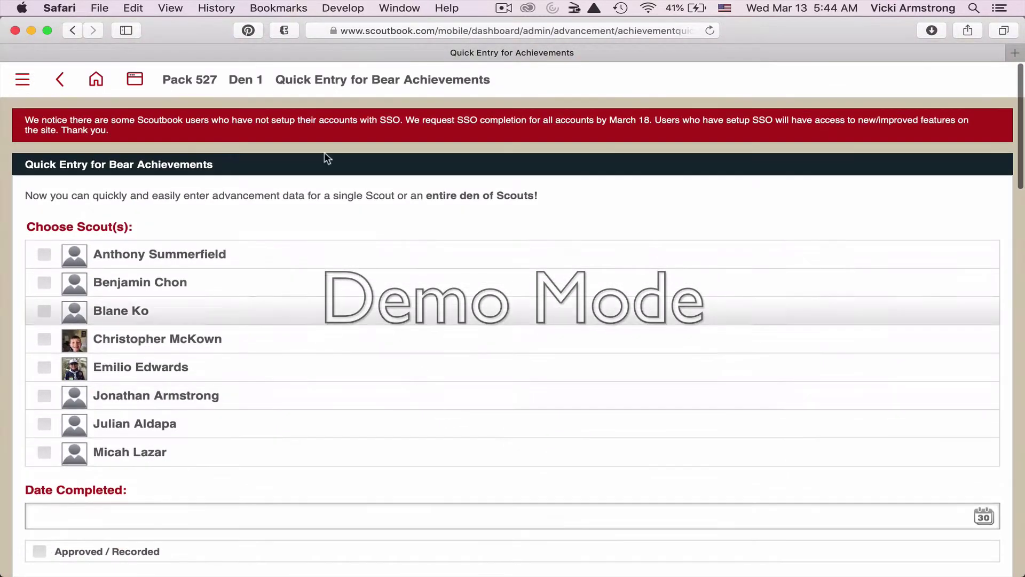
left_click(60, 82)
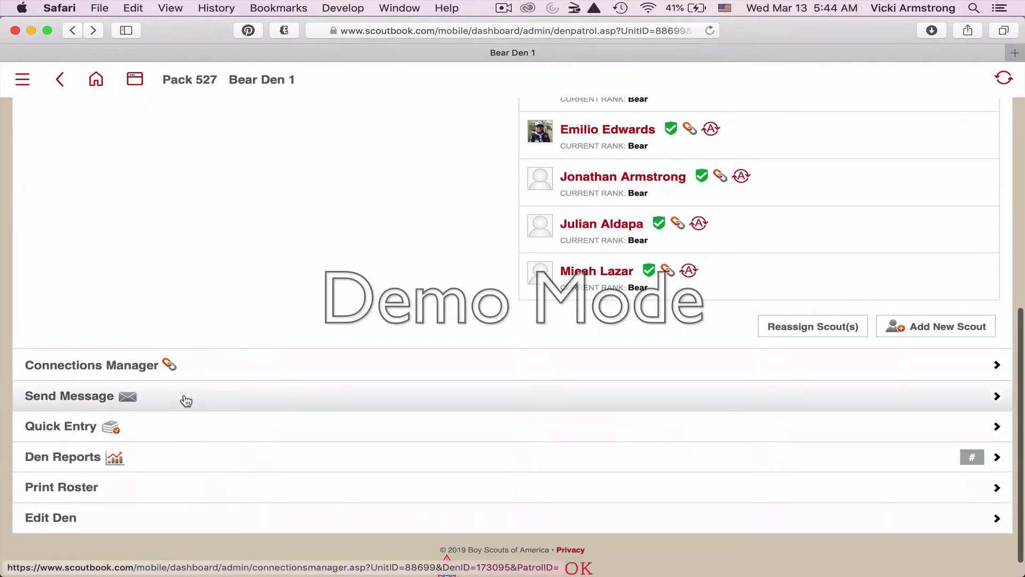
Open Quick Entry for the retired Academics/Sports program, view the available subjects, and return to the den page.
left_click(80, 431)
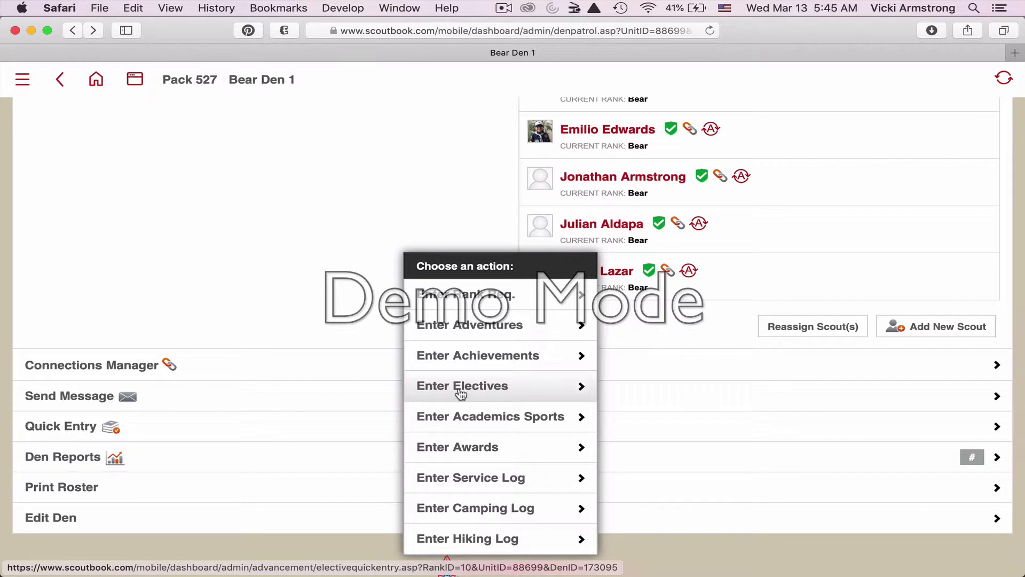
left_click(468, 424)
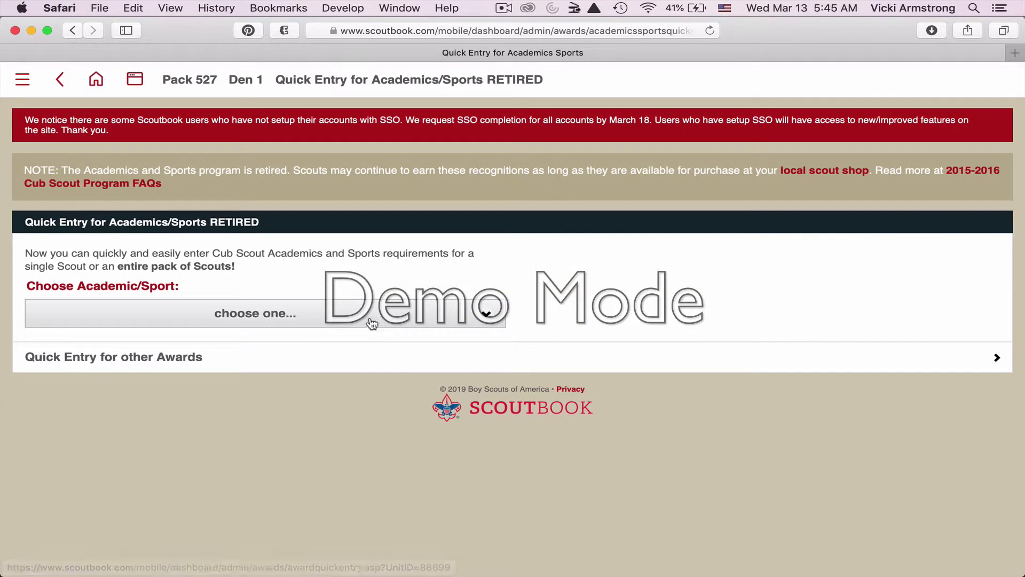
left_click(371, 324)
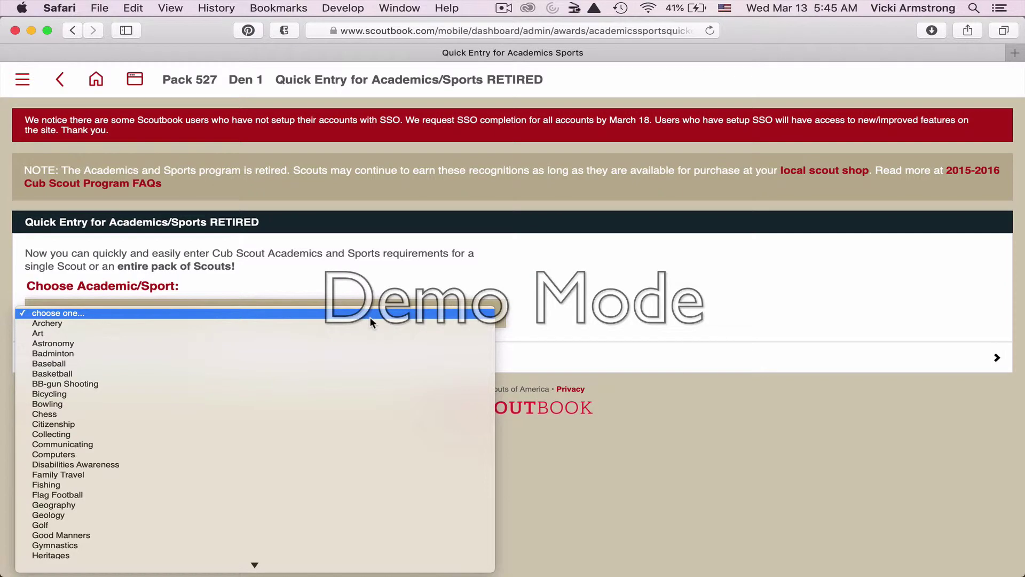
left_click(56, 79)
left_click(56, 80)
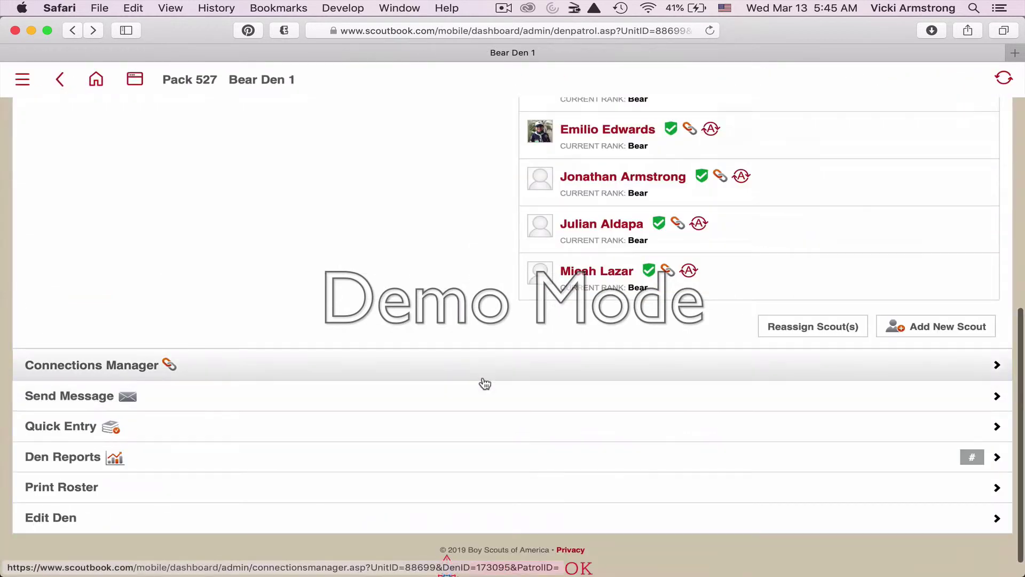
Open Quick Entry for Awards from the den page, review the selectable awards, and return to the den page.
left_click(65, 437)
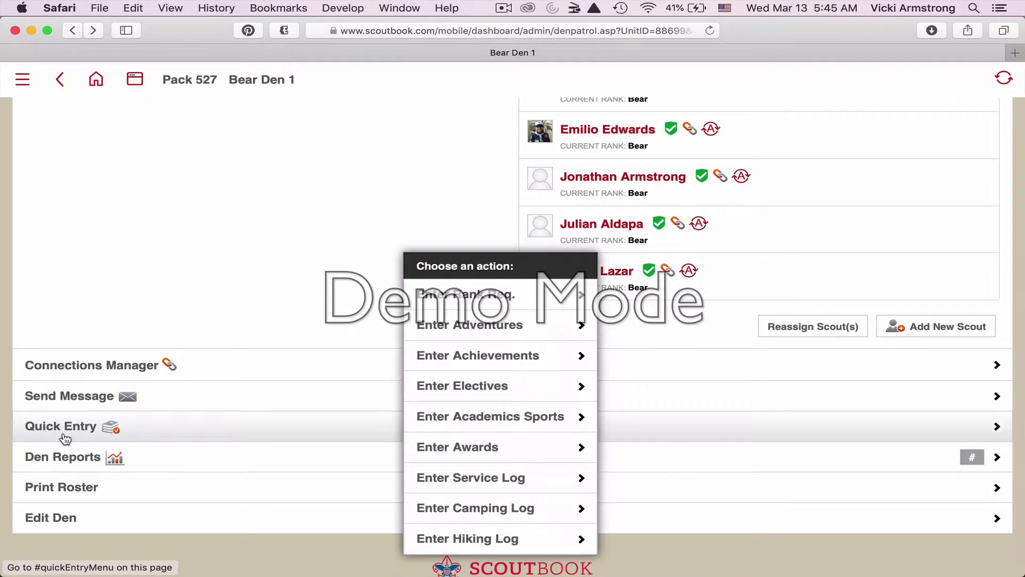
left_click(460, 448)
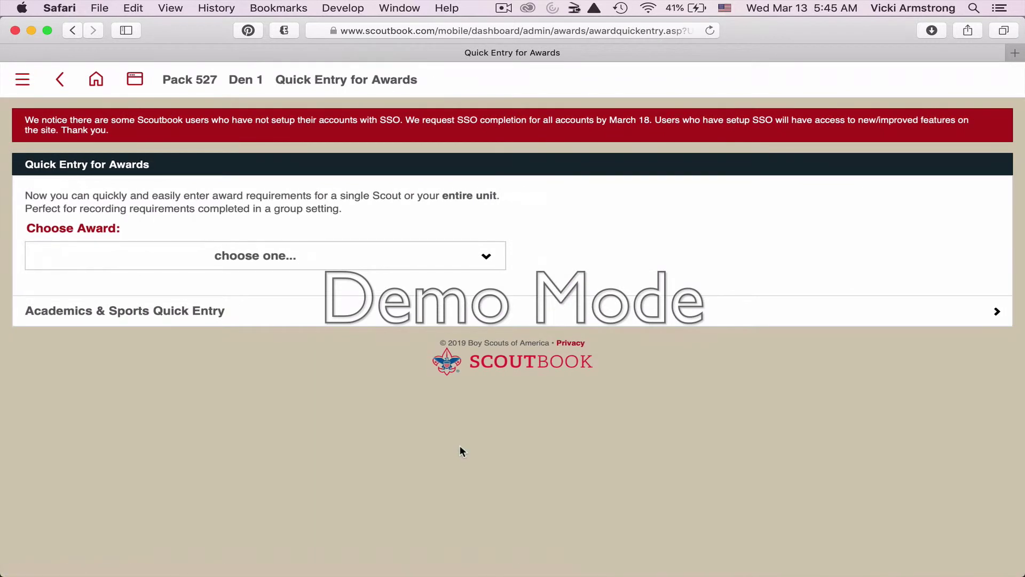
left_click(295, 257)
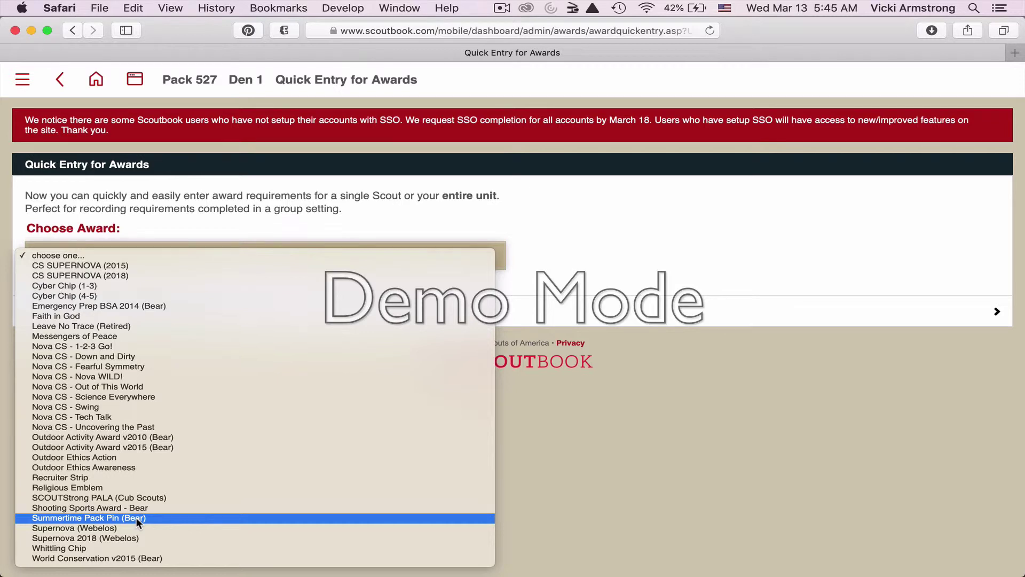
left_click(216, 229)
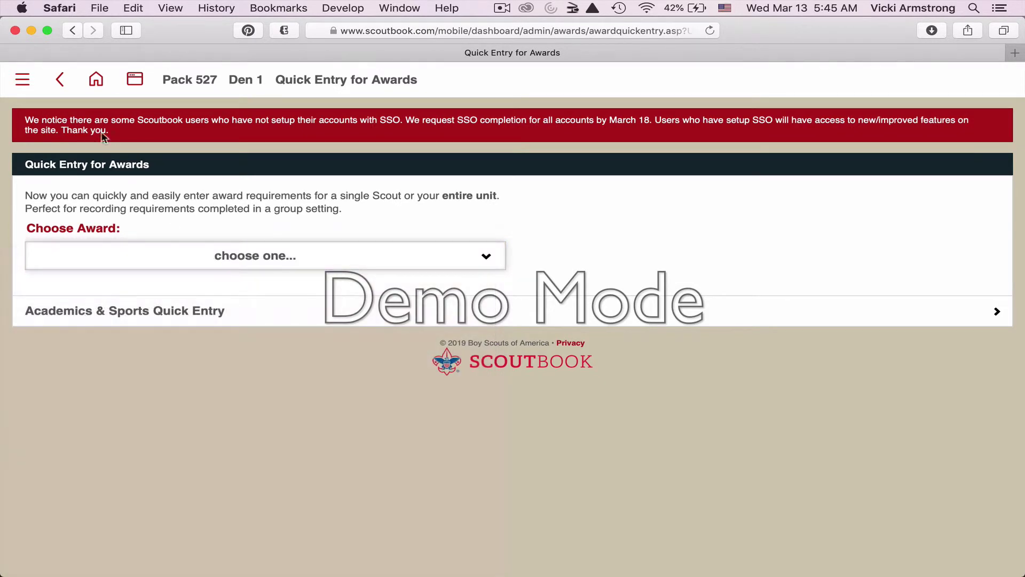
left_click(59, 80)
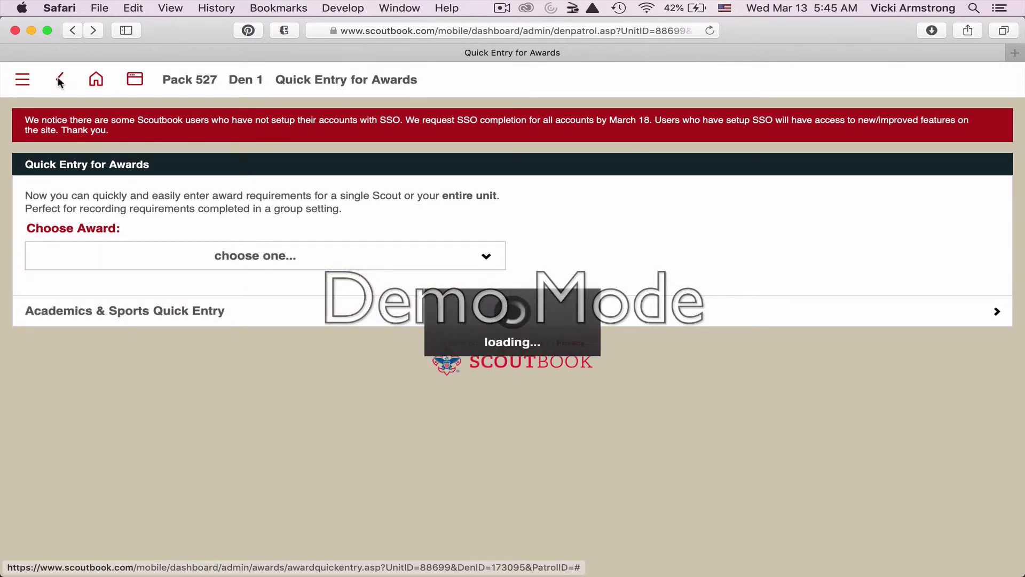
Open the account of the third-from-last Scout on the Bear Den 1 roster and review the earned advancement and awards.
scroll(169, 227, "up", 3)
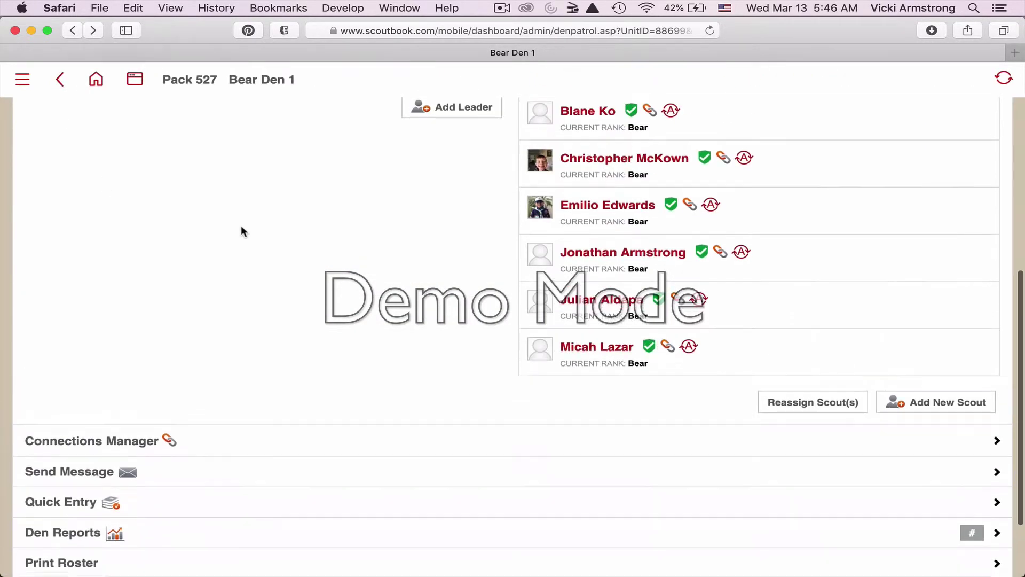
left_click(638, 255)
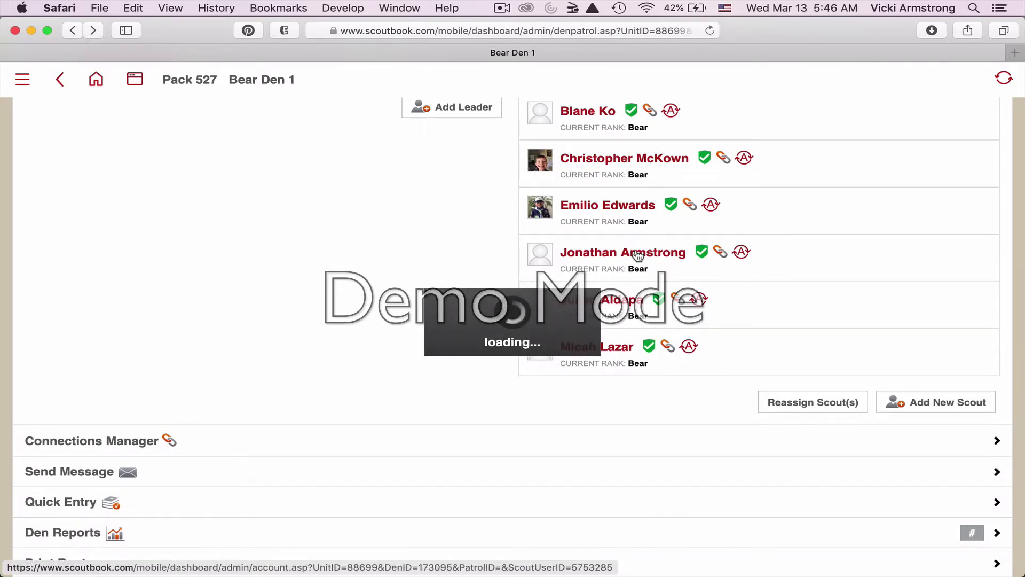
scroll(482, 392, "down", 1)
scroll(482, 398, "down", 2)
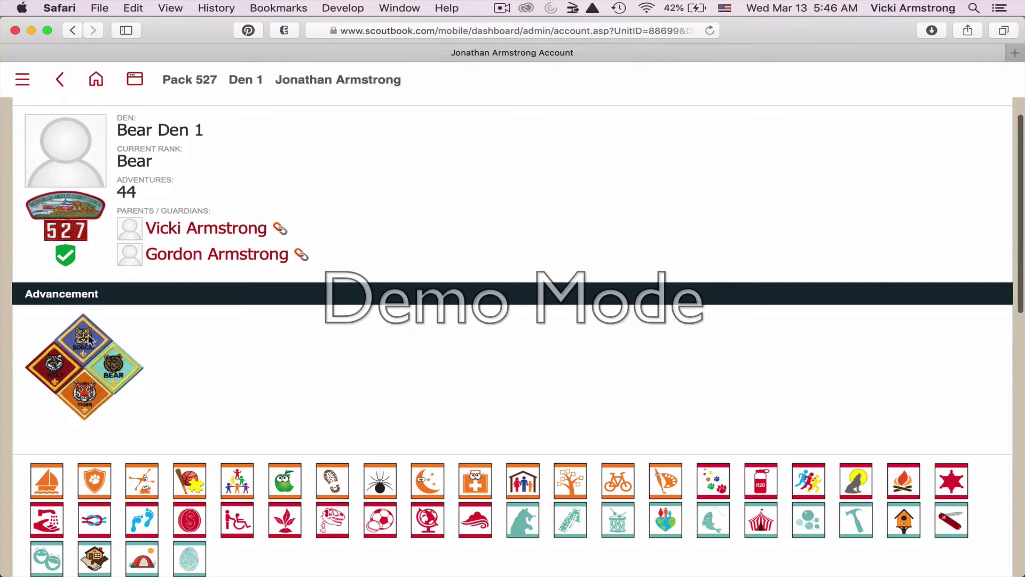
scroll(236, 384, "down", 3)
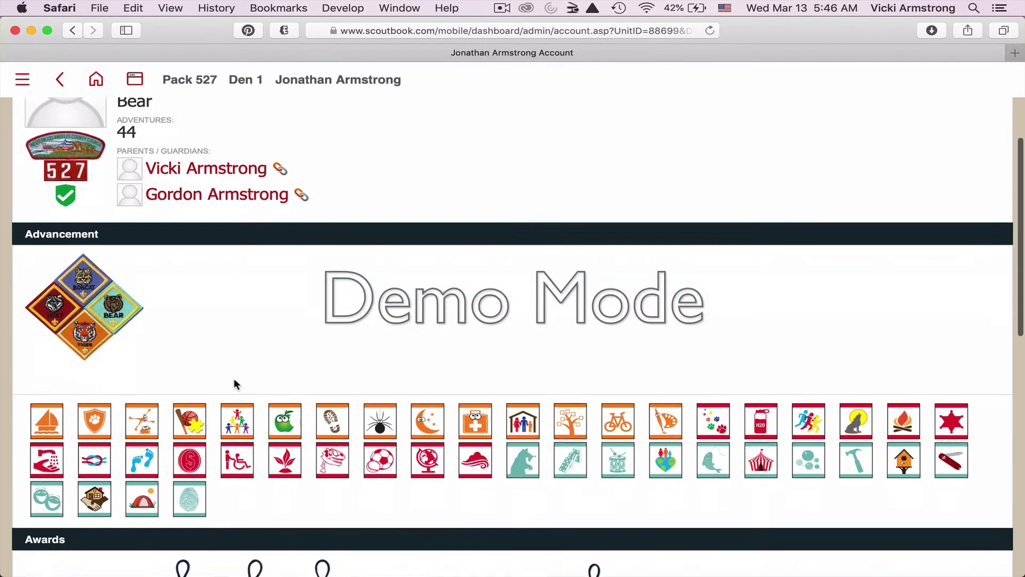
scroll(478, 443, "down", 6)
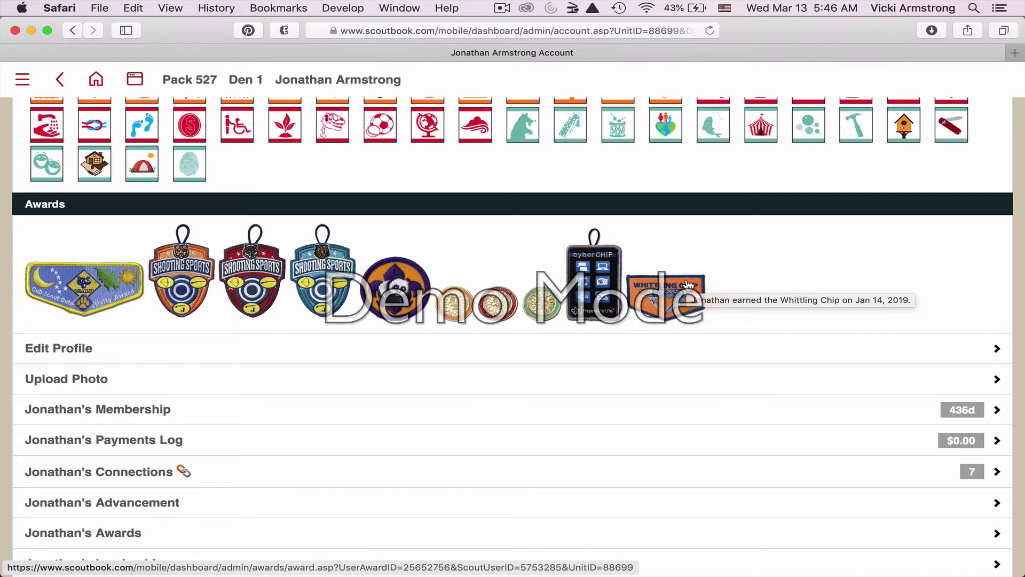
scroll(572, 452, "down", 2)
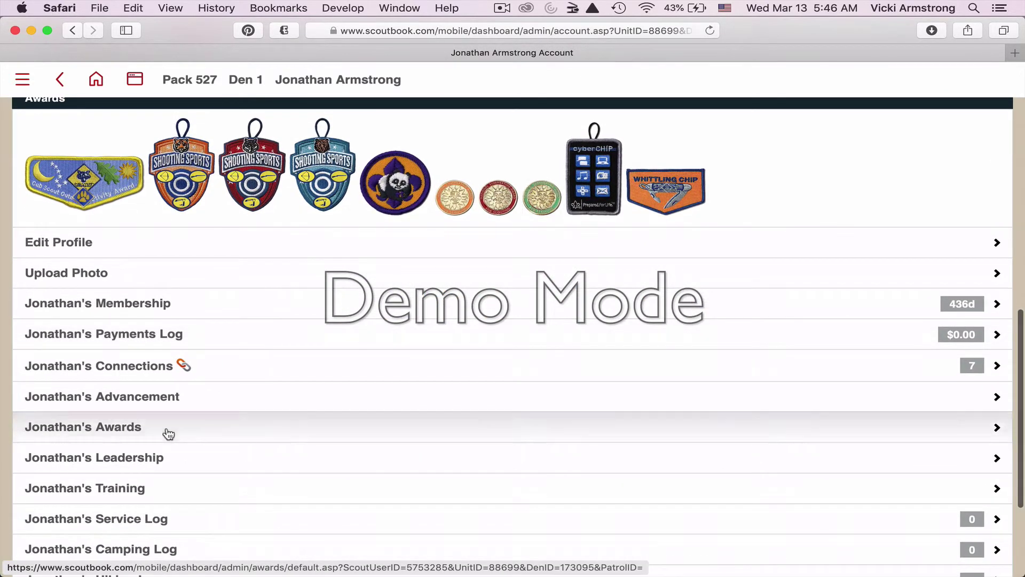
Open the Scout's Awards page and examine the full list, from Shooting Sports and Nova/STEM awards through the World Conservation Award v2015.
left_click(169, 432)
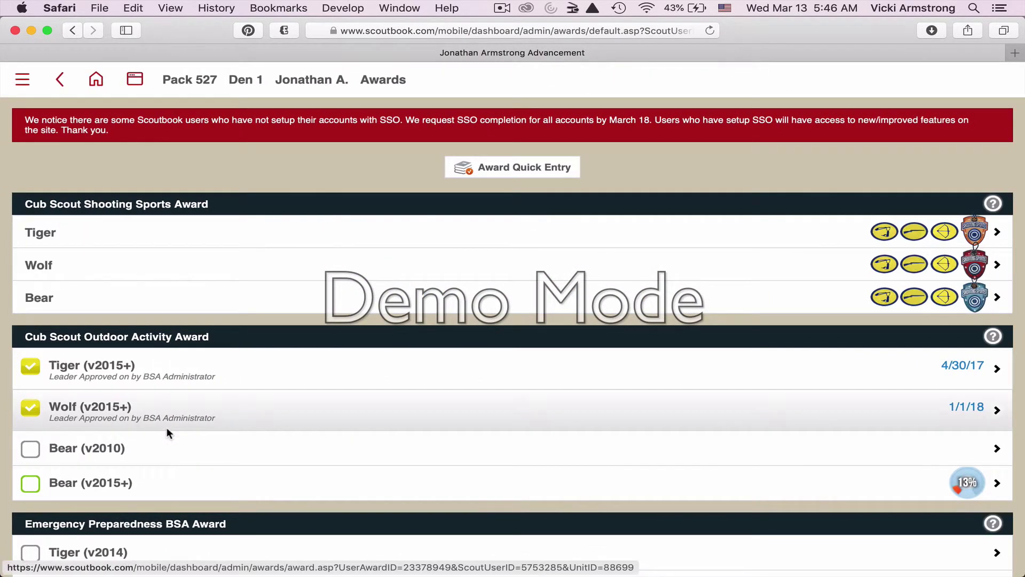
scroll(342, 434, "down", 5)
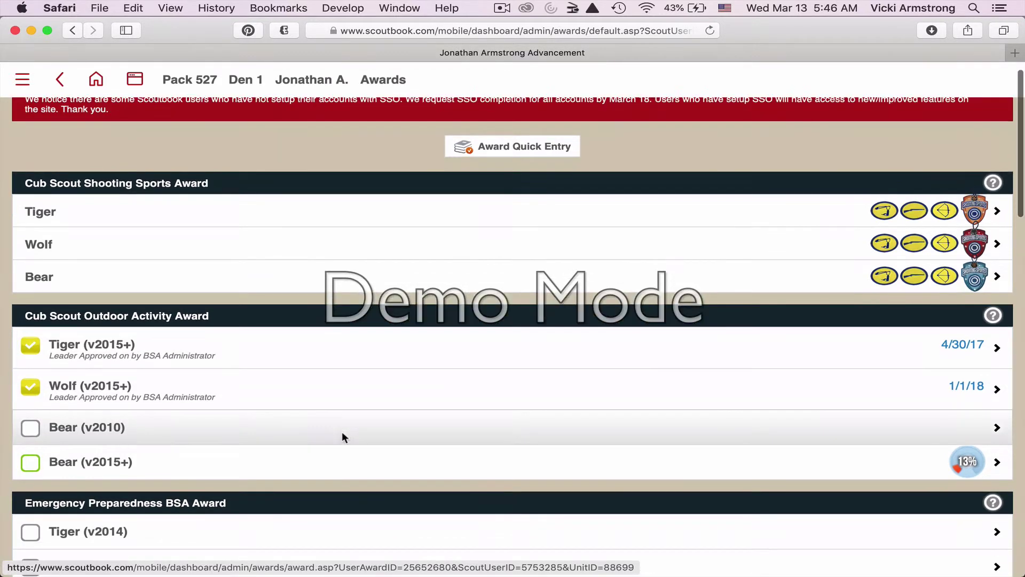
scroll(342, 438, "down", 1)
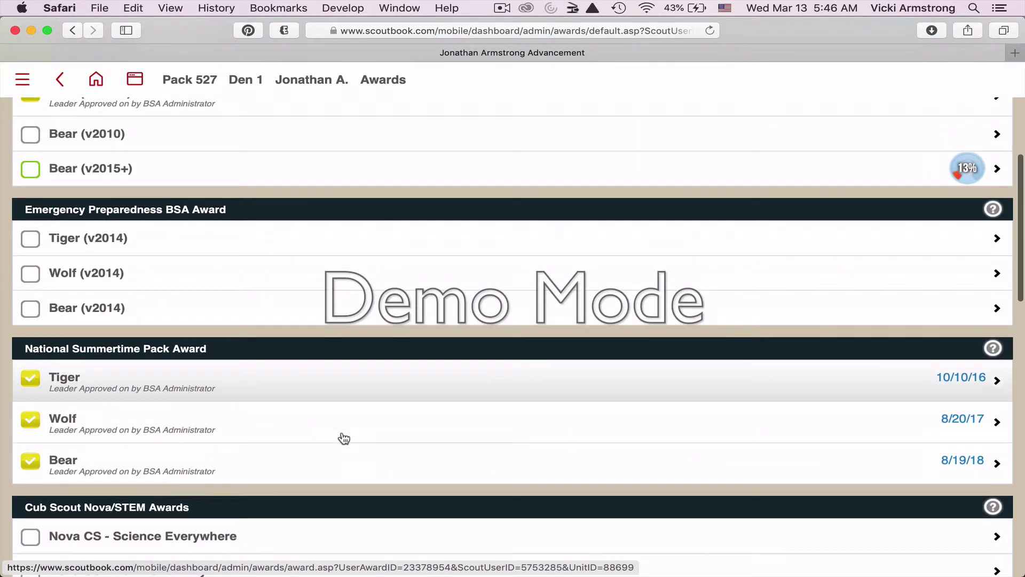
scroll(341, 437, "down", 1)
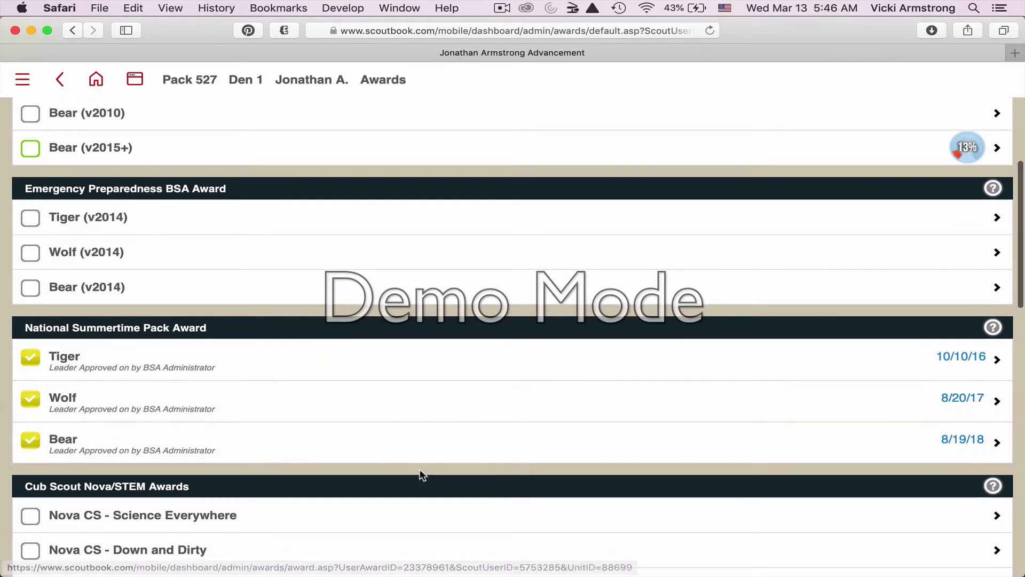
scroll(421, 473, "down", 5)
scroll(421, 475, "down", 5)
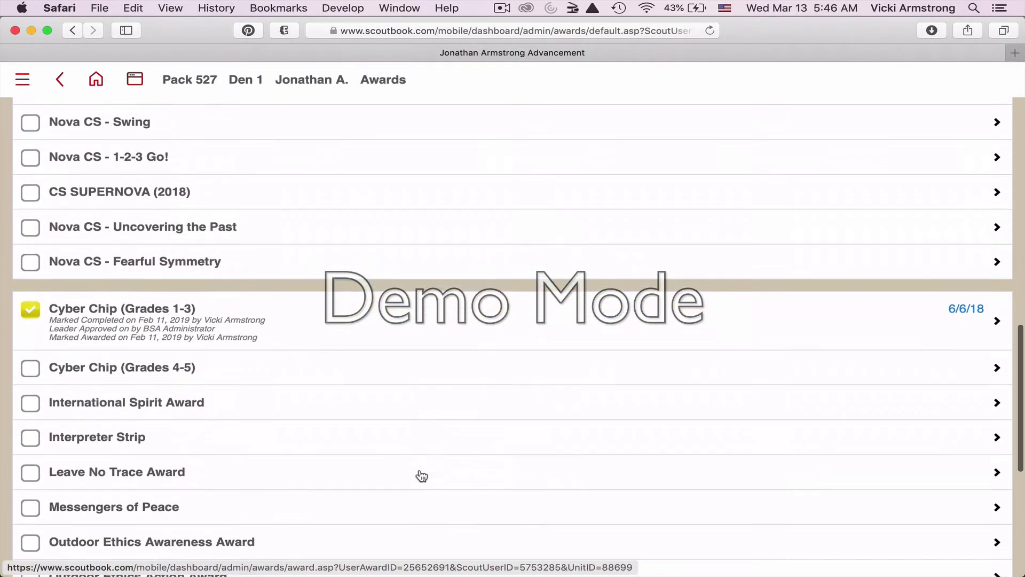
scroll(421, 475, "up", 1)
scroll(421, 475, "up", 4)
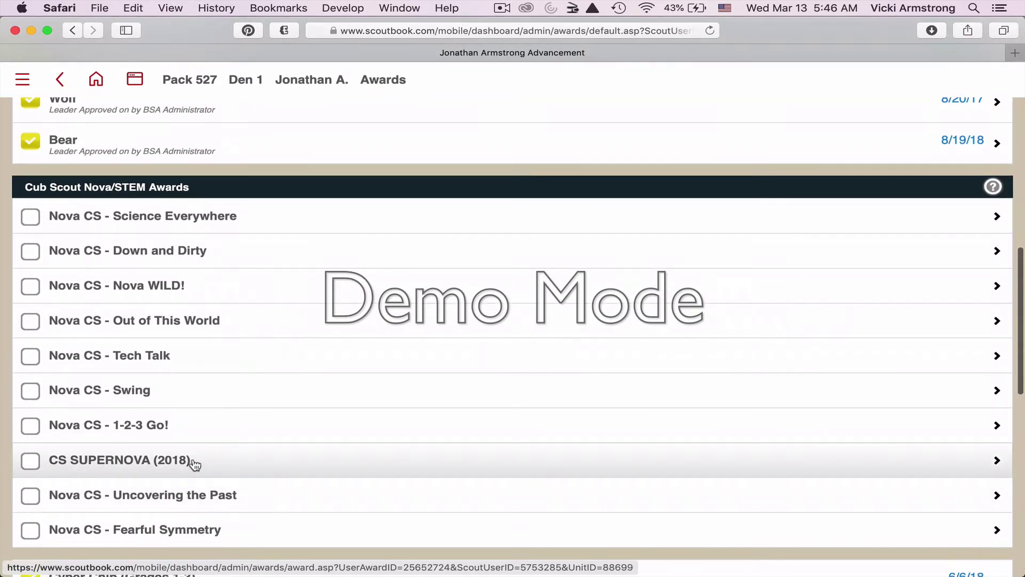
scroll(551, 467, "down", 6)
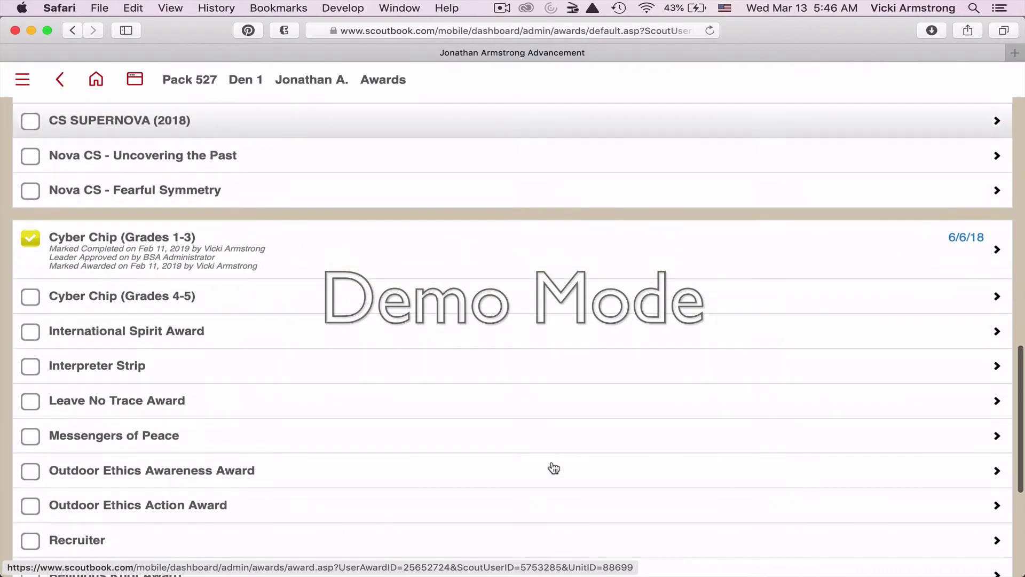
scroll(553, 467, "down", 3)
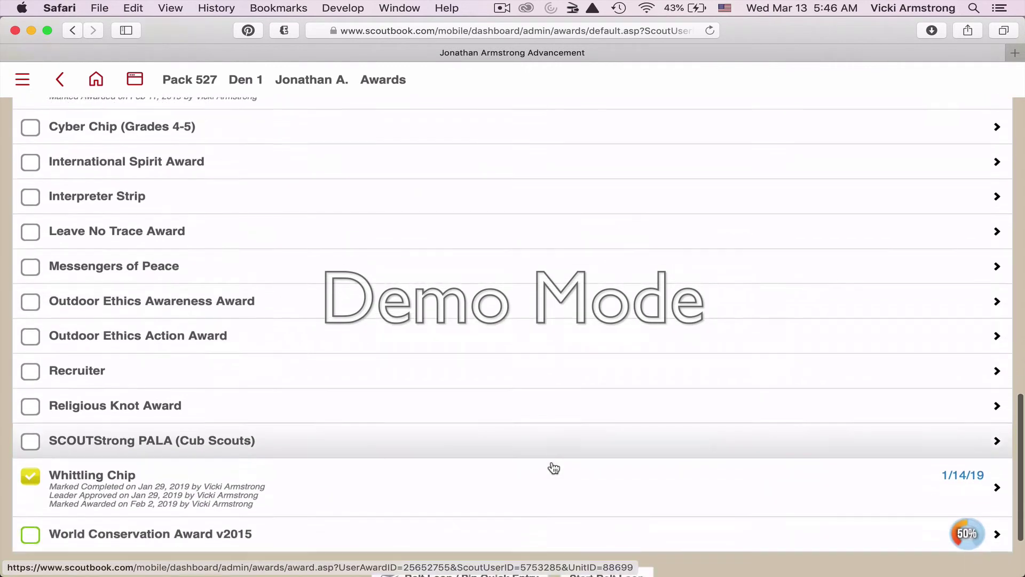
scroll(553, 467, "down", 2)
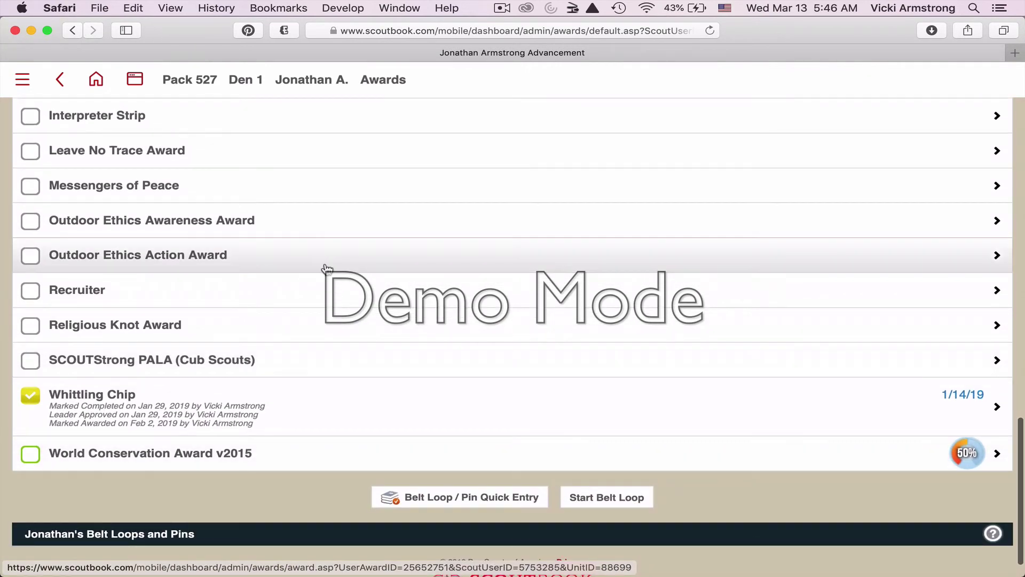
scroll(323, 269, "up", 6)
scroll(327, 268, "up", 15)
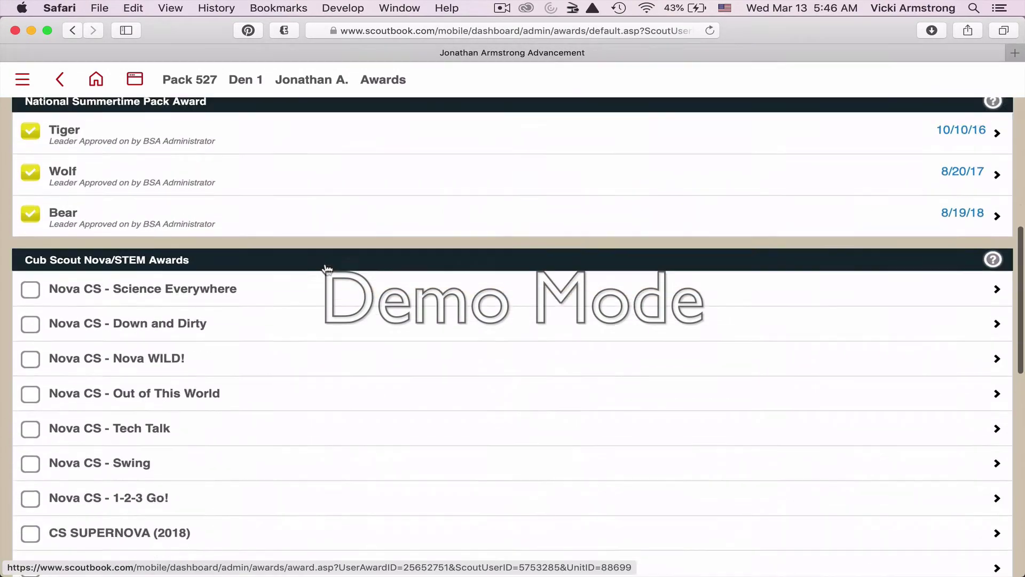
scroll(327, 269, "down", 20)
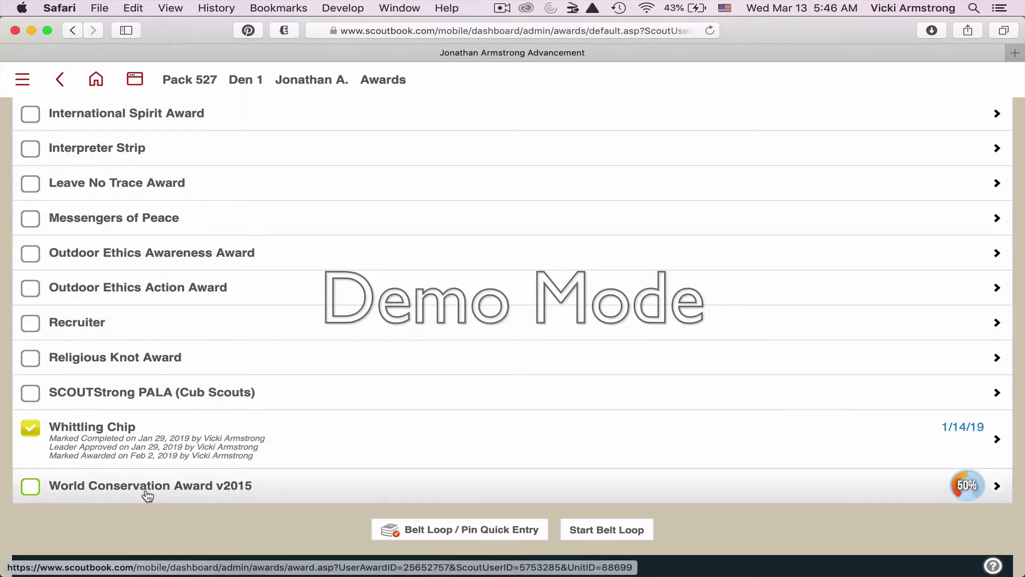
Open the Scout's World Conservation Award v2015 (Bear) and review its individual requirements and the status legend.
left_click(970, 485)
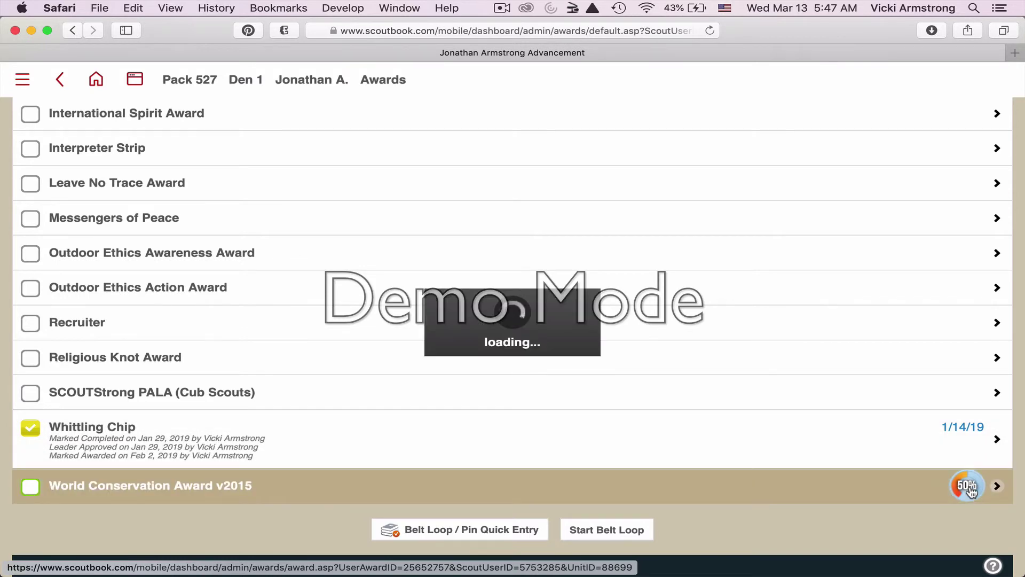
scroll(735, 444, "down", 5)
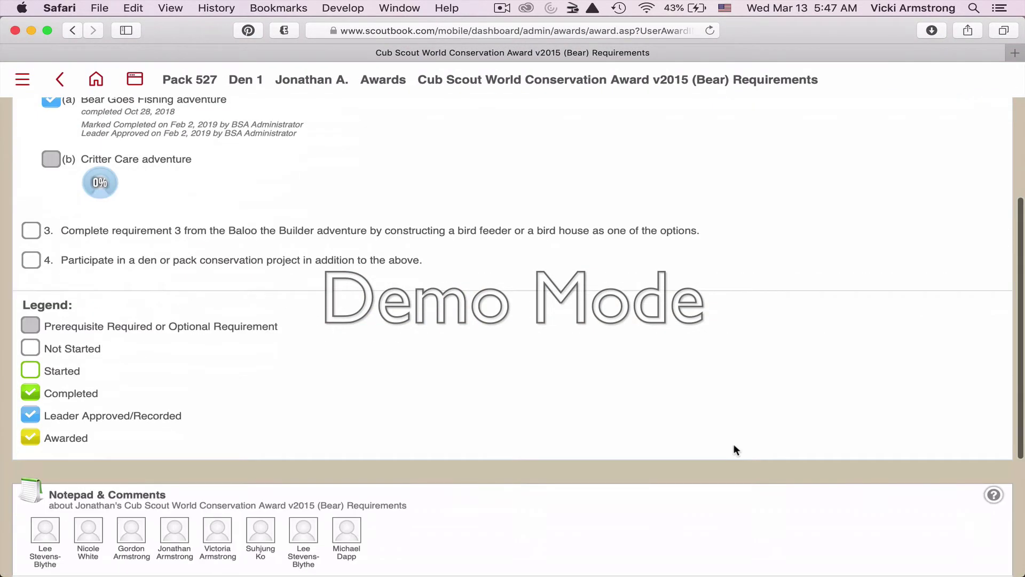
scroll(736, 450, "up", 4)
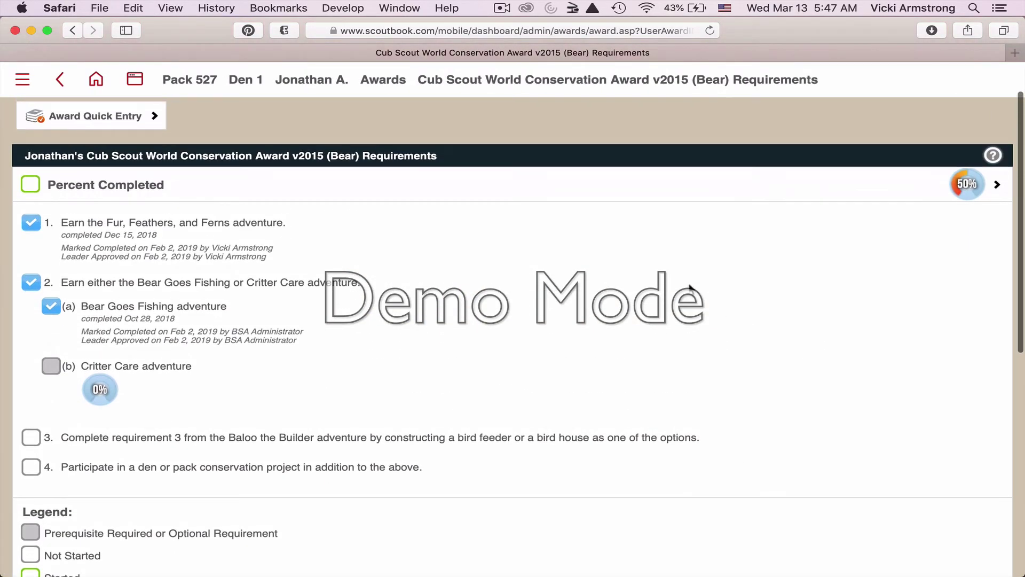
scroll(606, 418, "down", 2)
scroll(604, 419, "down", 3)
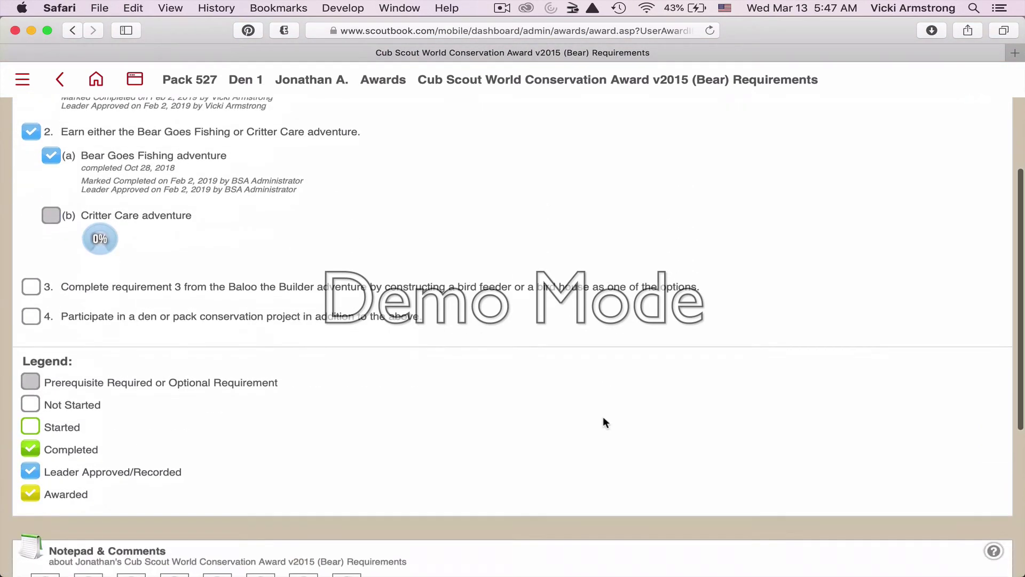
scroll(604, 419, "up", 5)
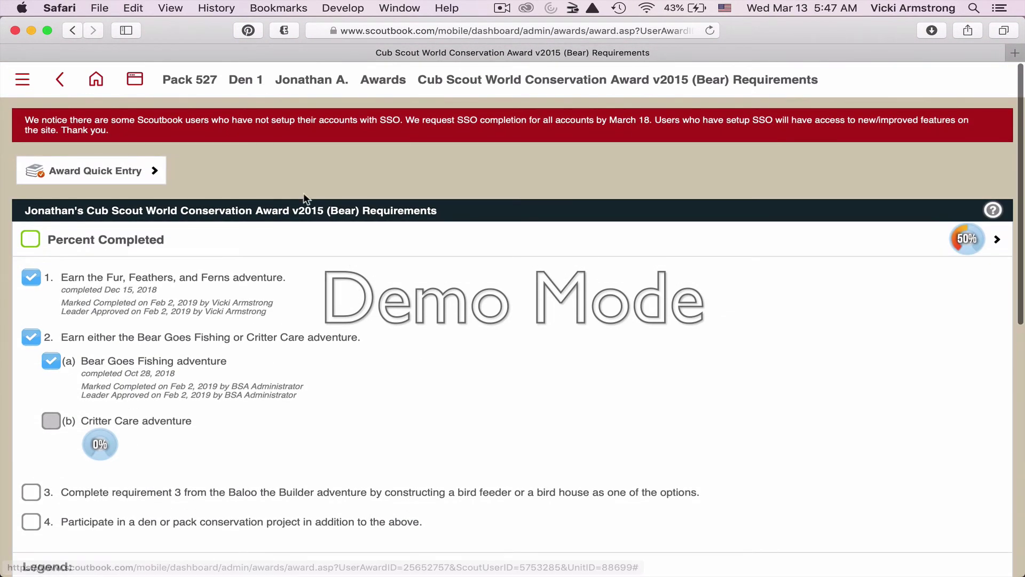